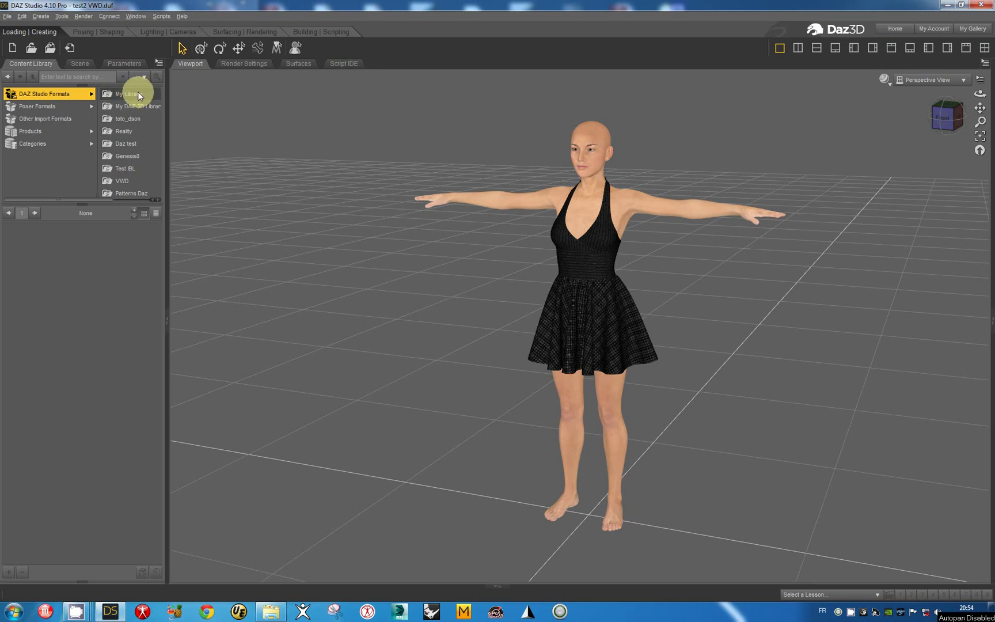
# Step: Open My Library in the Content Library and scroll down to the VWD scripts
pyautogui.click(127, 92)
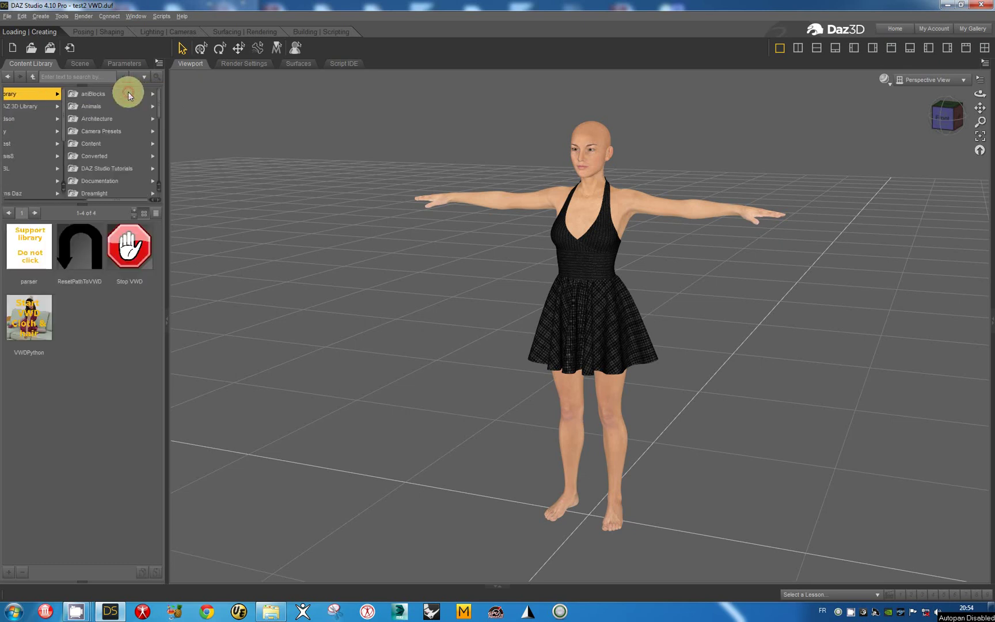
pyautogui.scroll(-3, 116, 155)
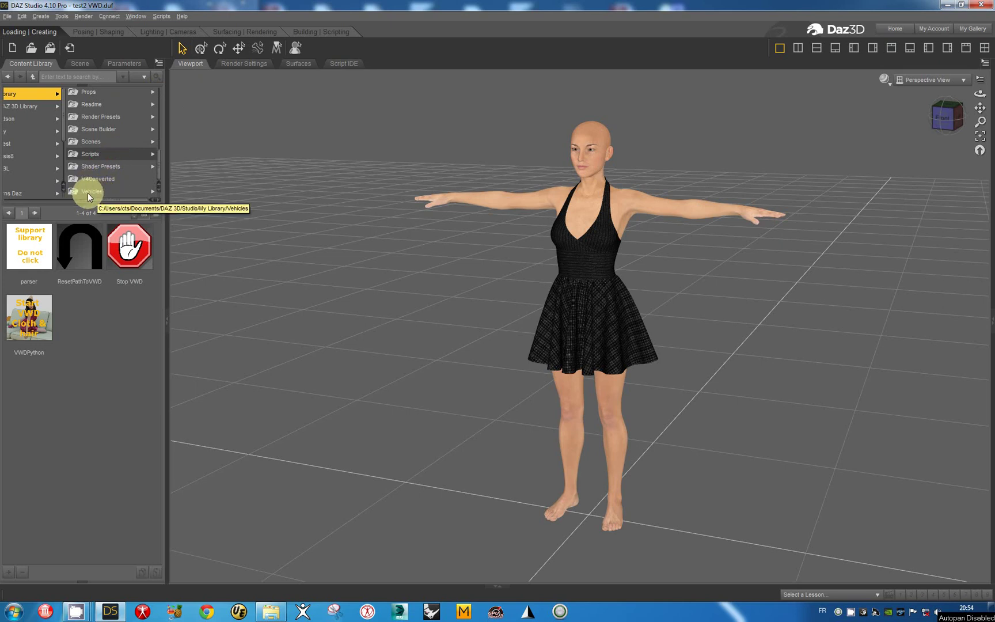
# Step: Open VWDClothAndHair V1.1.697.4904.zip in 7-Zip and browse to the root of drive C:
pyautogui.click(270, 611)
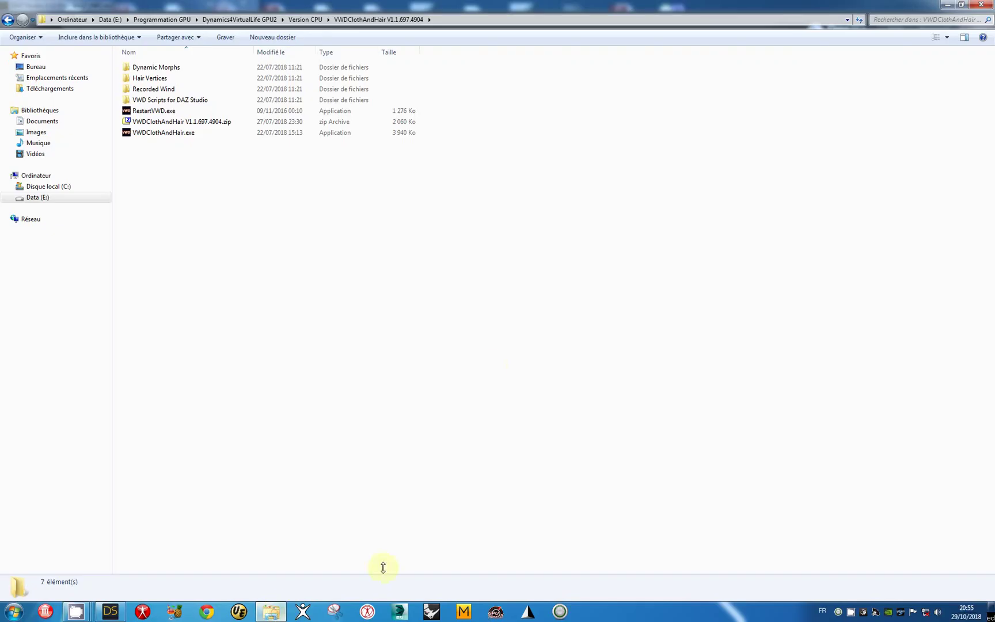
pyautogui.doubleClick(154, 123)
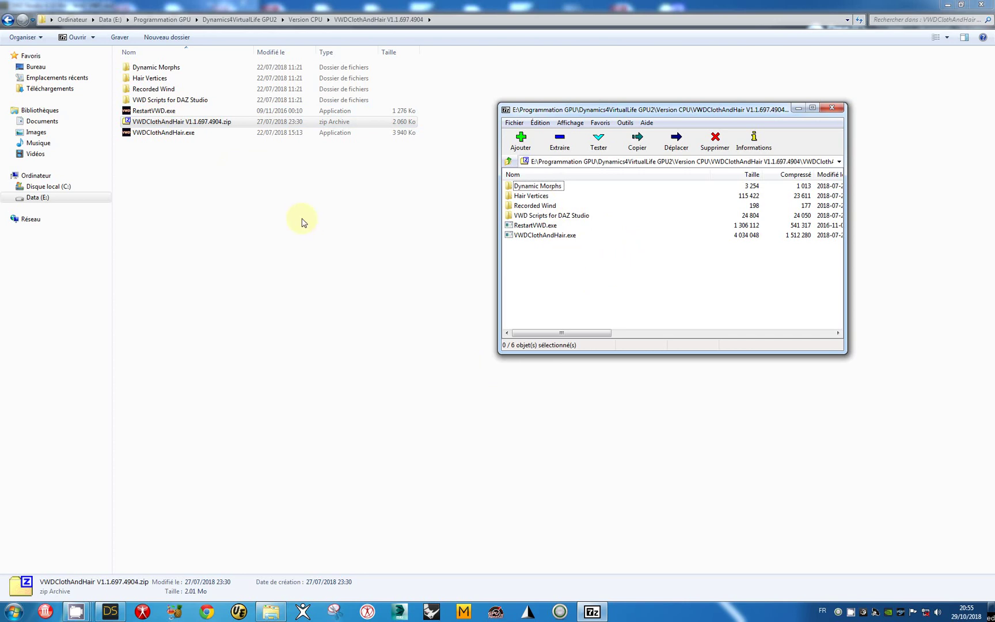
pyautogui.click(39, 187)
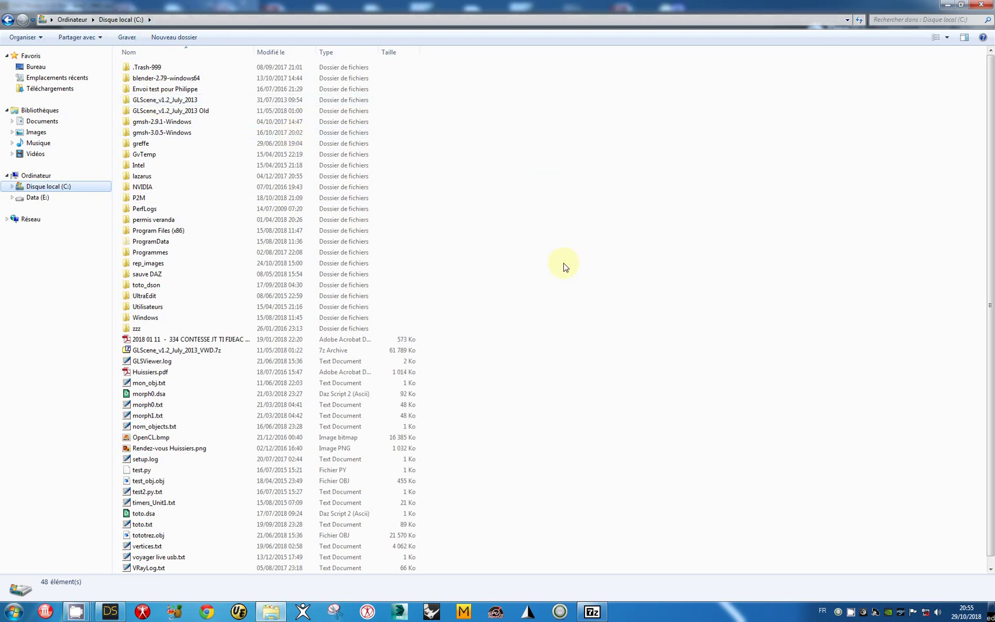
# Step: Create a new folder named VWD on drive C:
pyautogui.rightClick(524, 256)
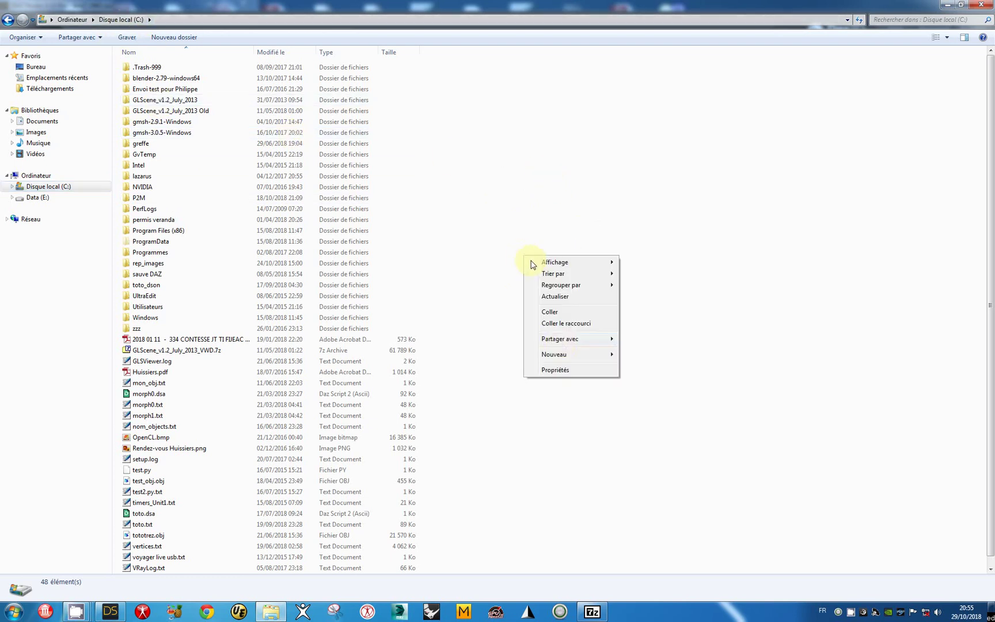
pyautogui.click(555, 355)
pyautogui.click(658, 355)
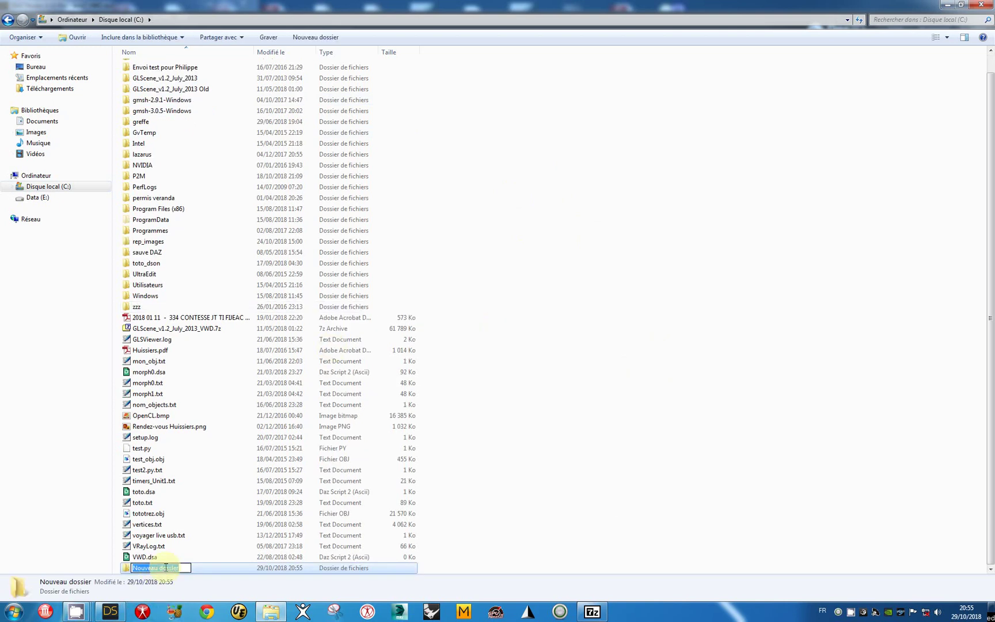
pyautogui.write('VWD')
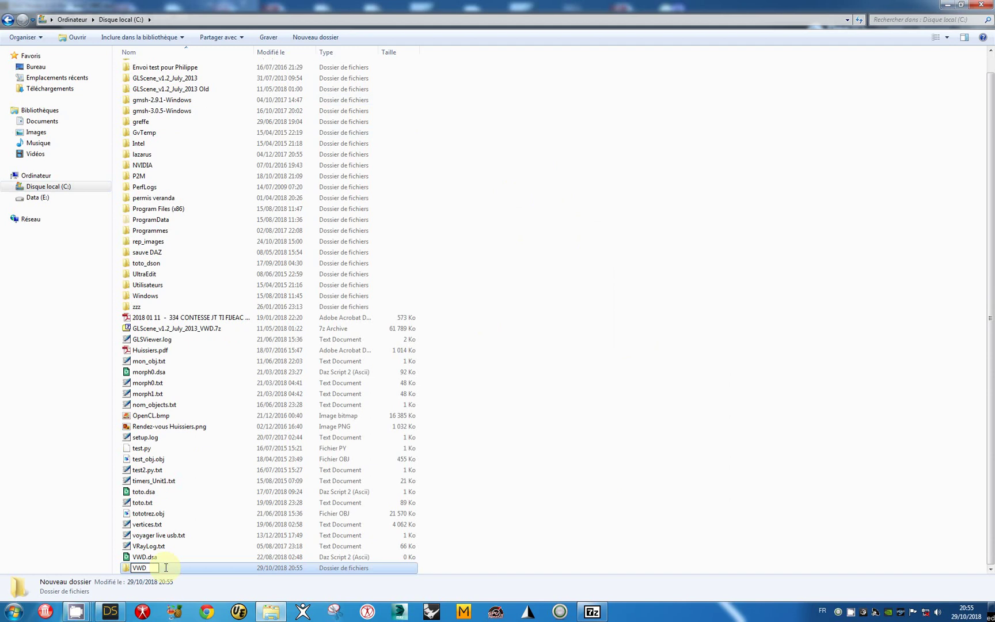
pyautogui.press('Return')
# Step: Open the empty VWD folder and select all six archive items in 7-Zip
pyautogui.doubleClick(166, 567)
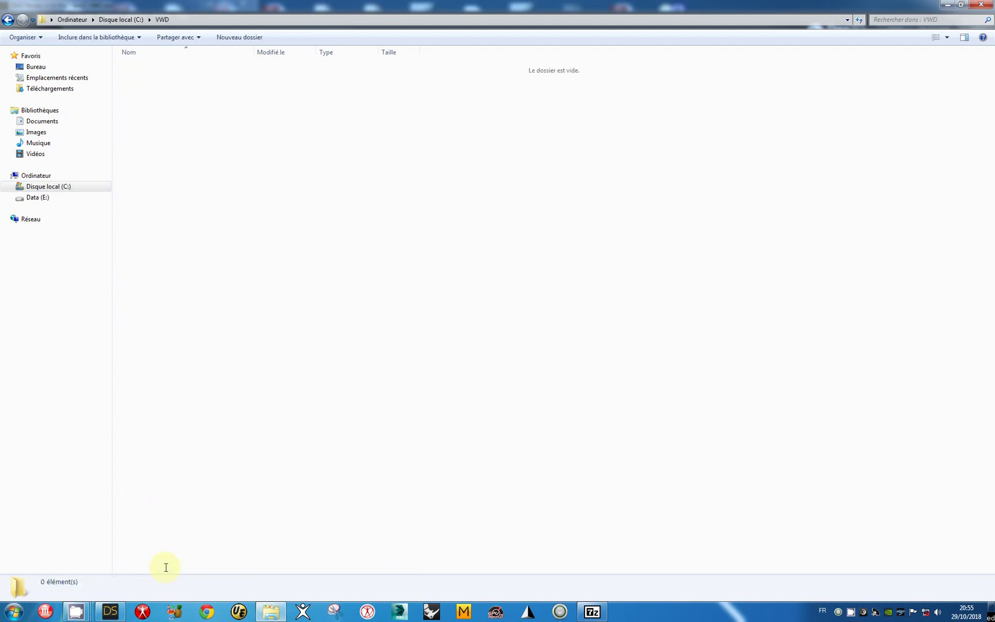
pyautogui.click(593, 612)
pyautogui.moveTo(630, 274); pyautogui.dragTo(320, 216)
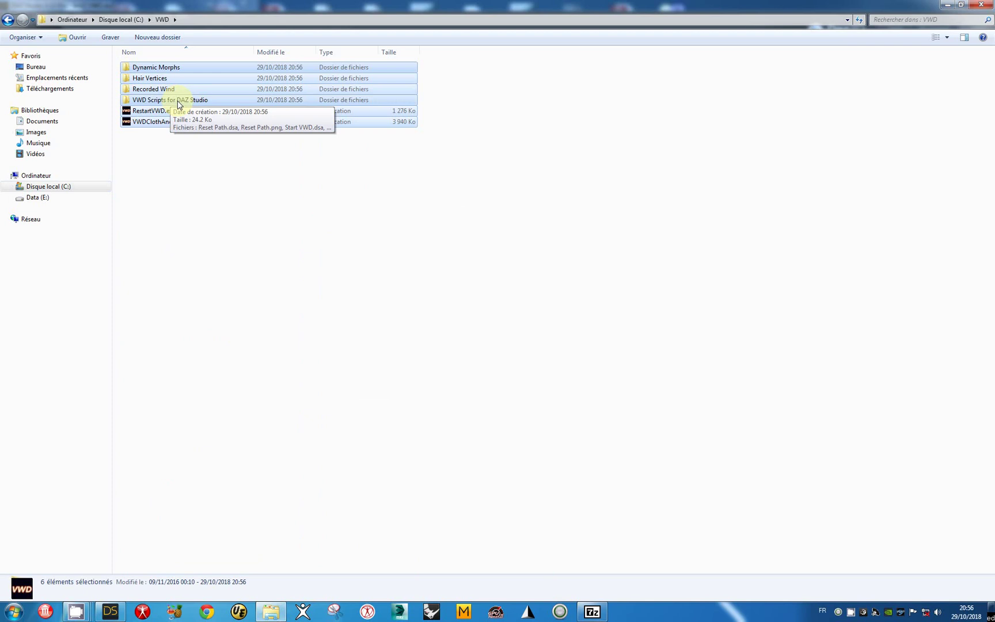
# Step: Select the six files in VWD Scripts for DAZ Studio, then go to Documents\DAZ 3D\Studio\My Library
pyautogui.doubleClick(159, 101)
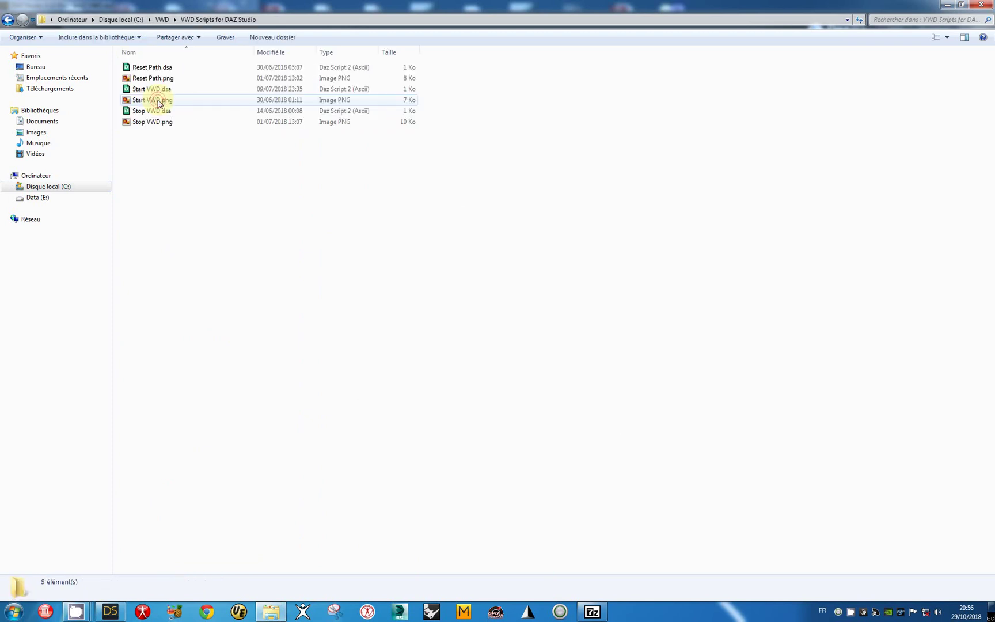
pyautogui.moveTo(222, 166); pyautogui.dragTo(115, 63)
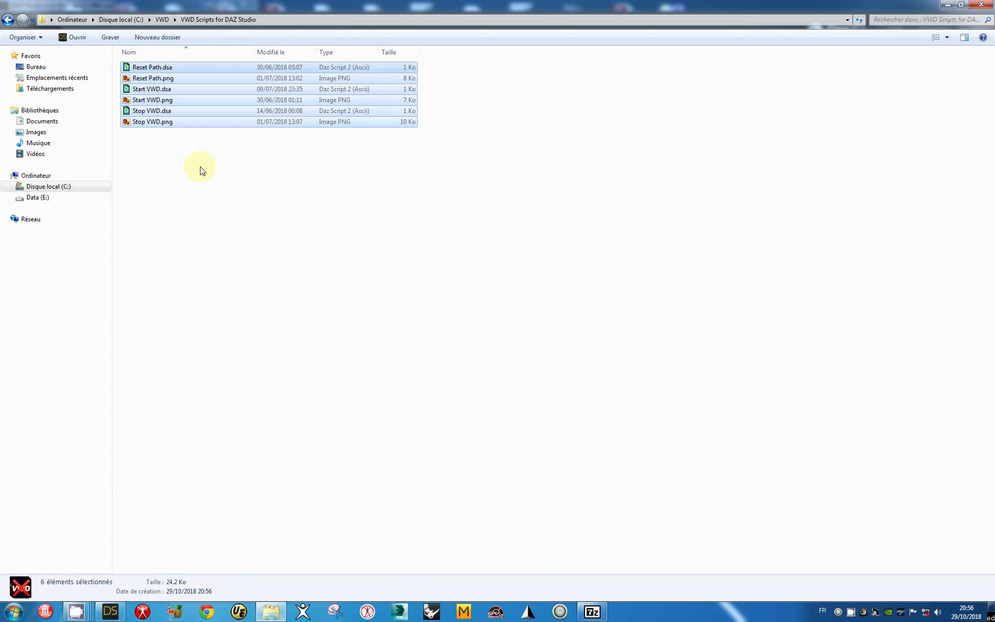
pyautogui.click(42, 123)
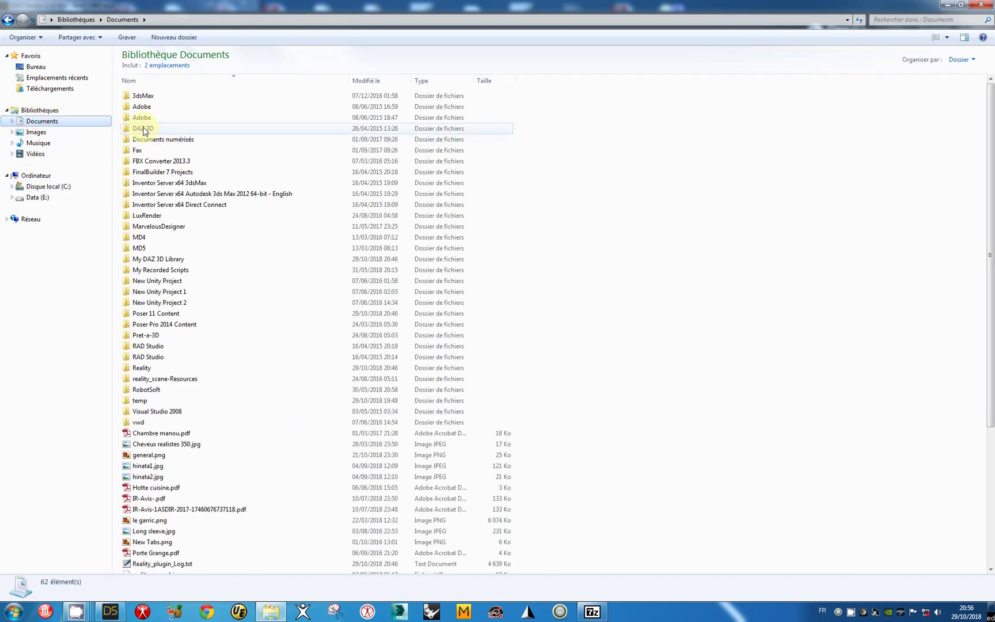
pyautogui.doubleClick(143, 129)
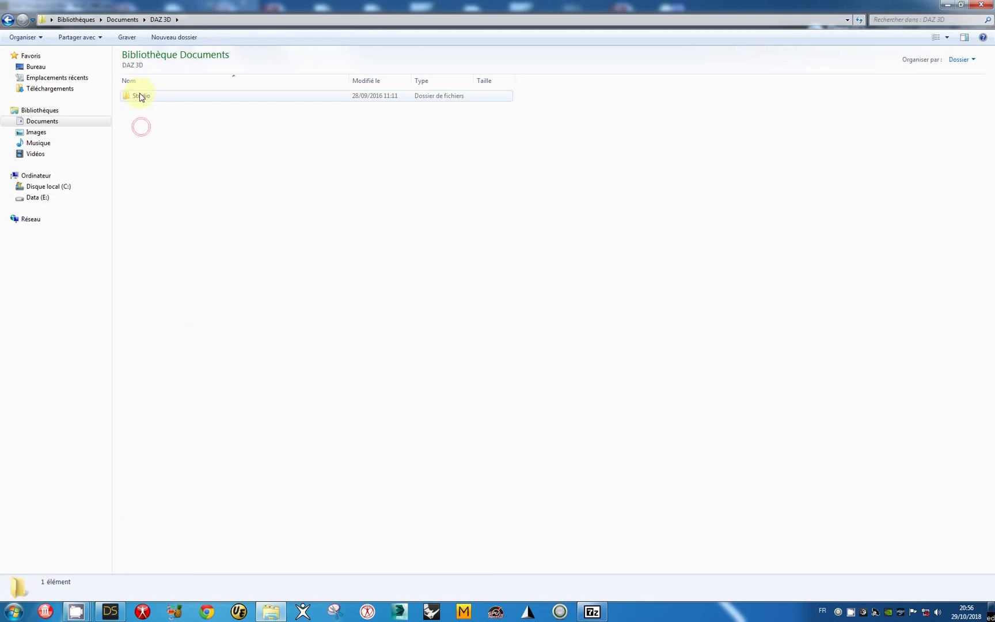
pyautogui.doubleClick(140, 96)
pyautogui.doubleClick(142, 106)
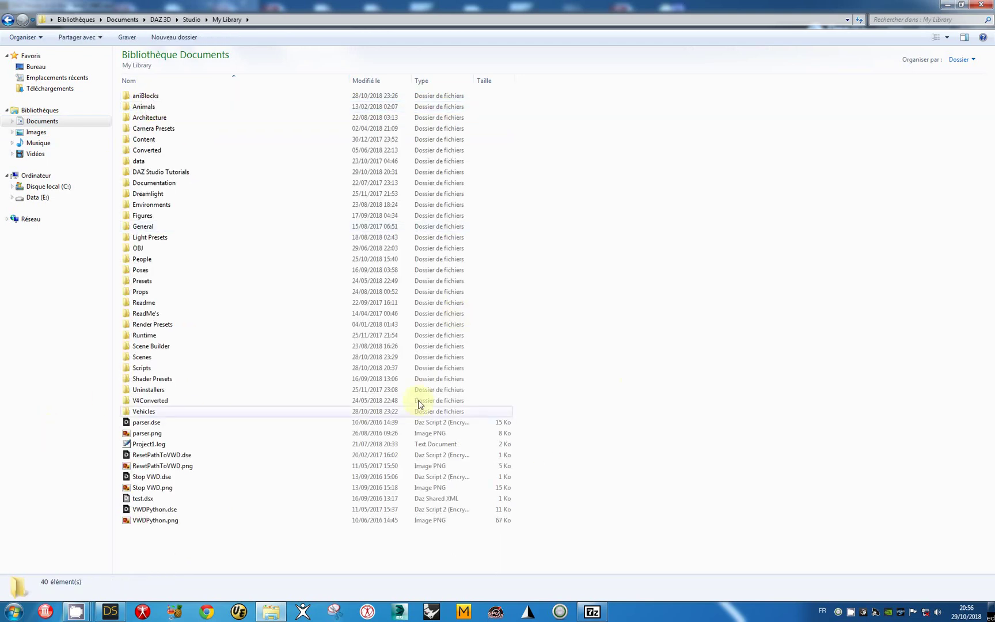
# Step: Create a new folder named VWD inside My Library
pyautogui.rightClick(660, 348)
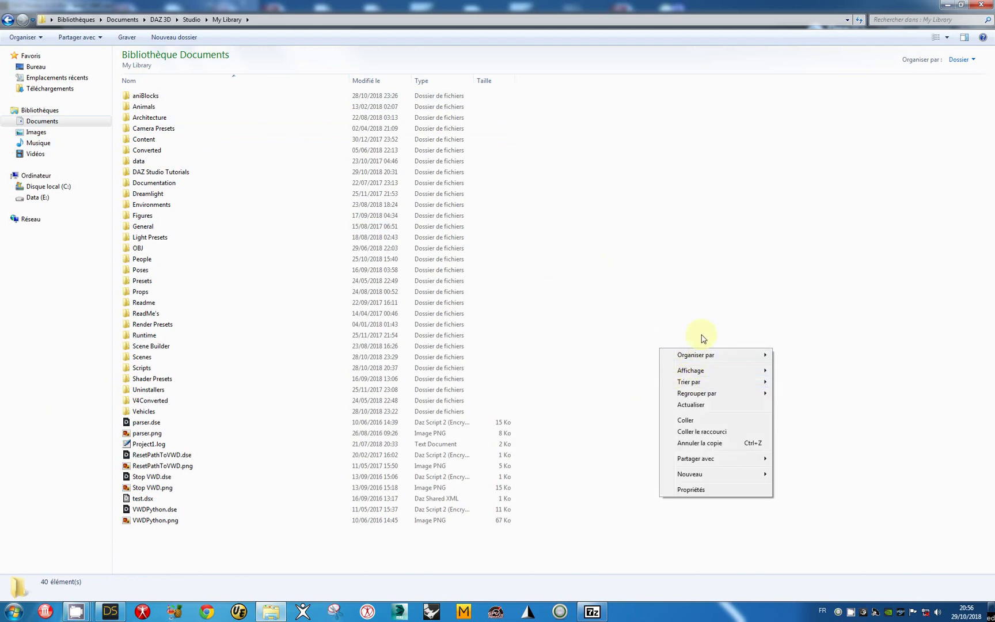
pyautogui.moveTo(691, 474)
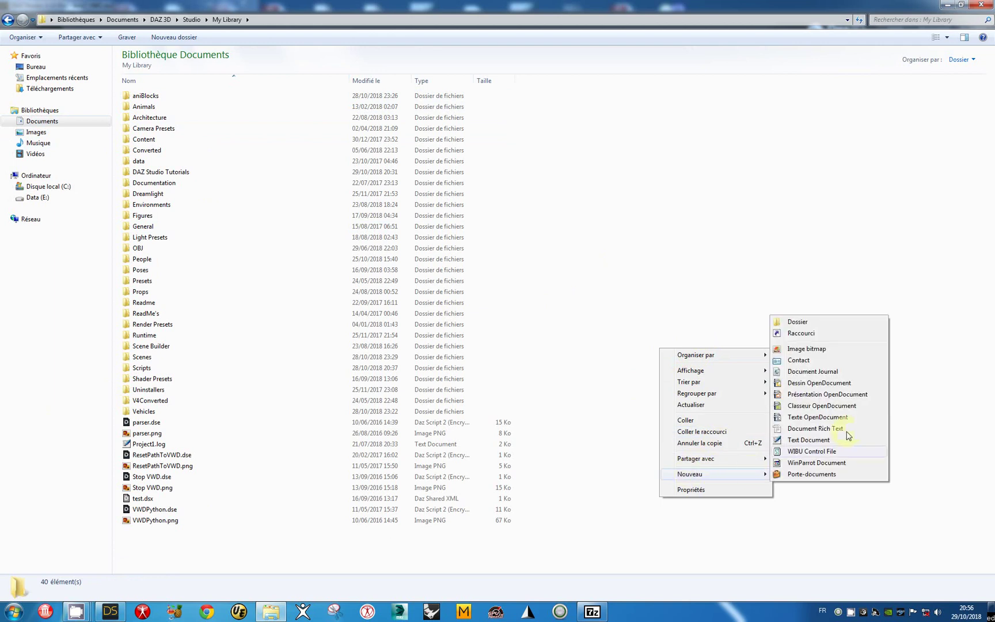
pyautogui.click(803, 322)
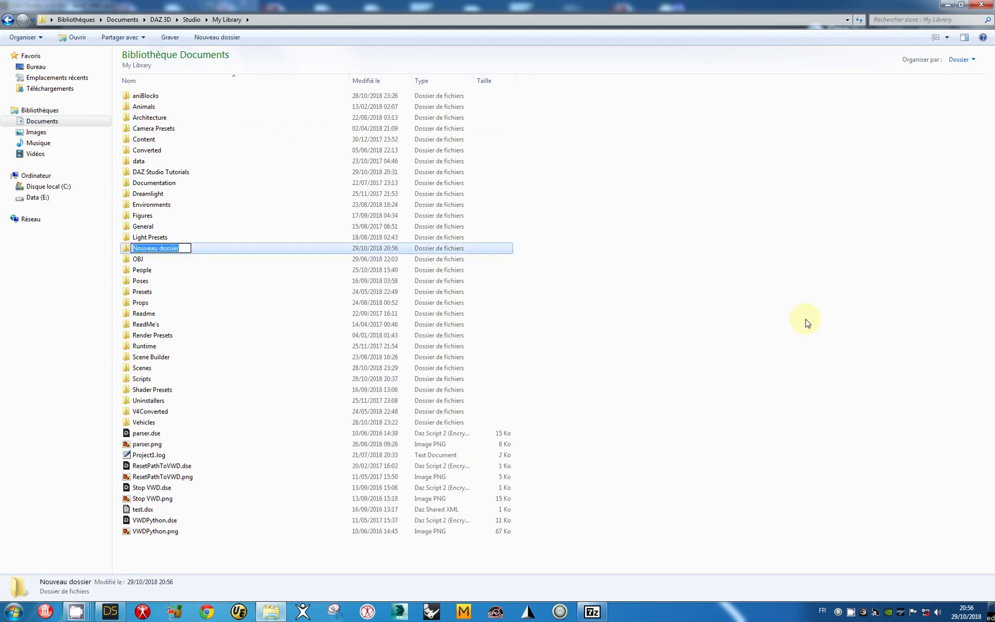
pyautogui.write('VWD')
pyautogui.press('Return')
pyautogui.press('Return')
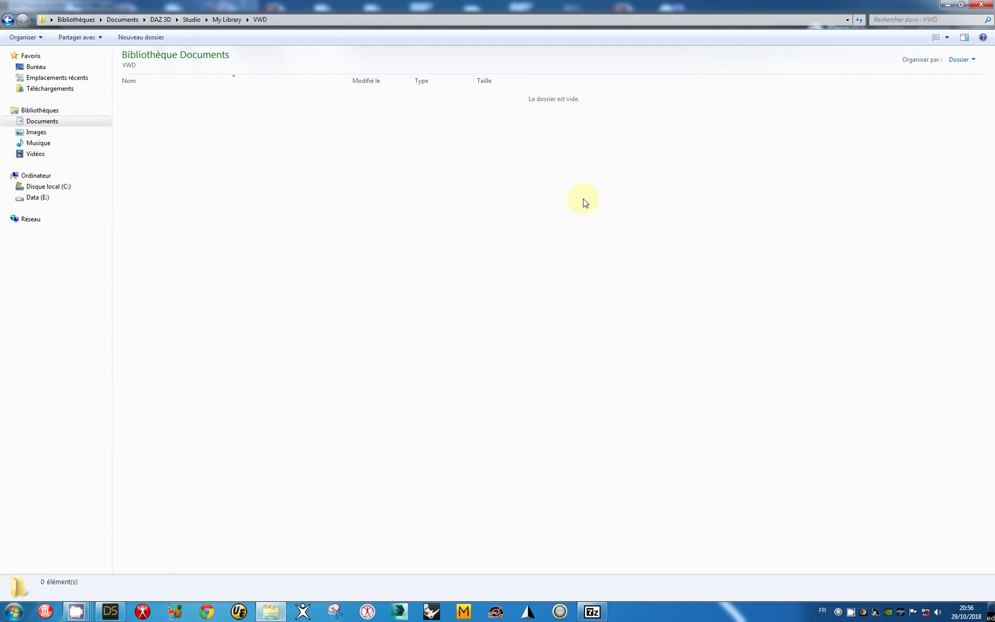
# Step: Paste the six VWD script and icon files into it and close Explorer
pyautogui.hotkey('ctrl', 'v')
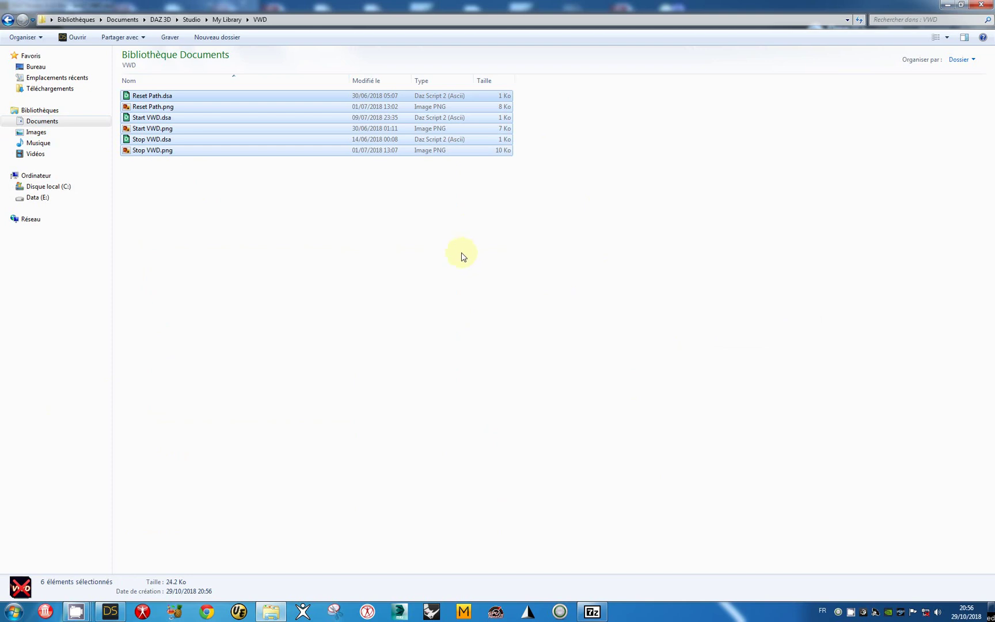
pyautogui.click(458, 261)
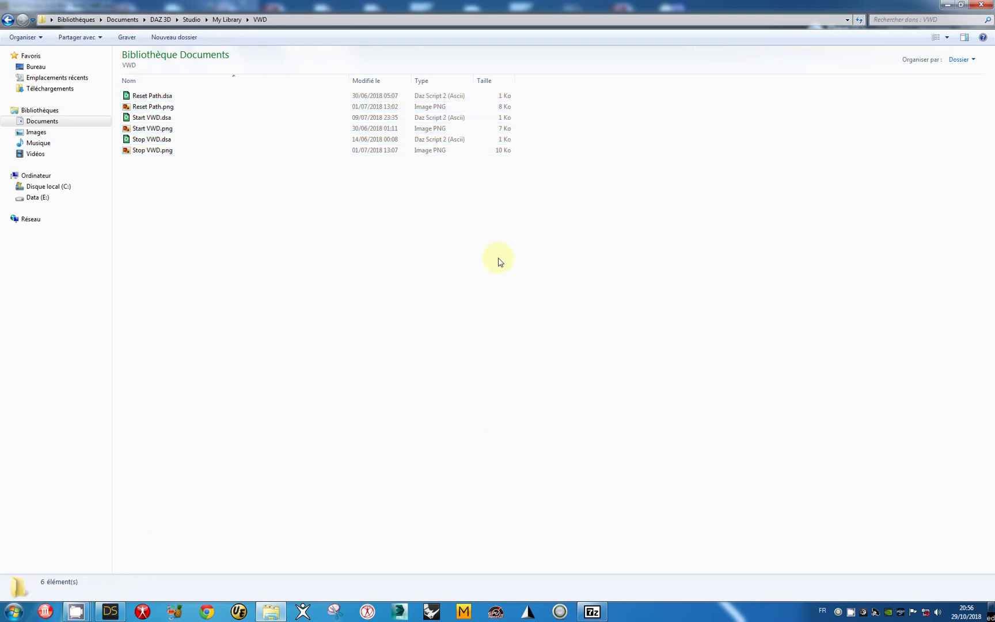
pyautogui.click(983, 6)
pyautogui.click(326, 150)
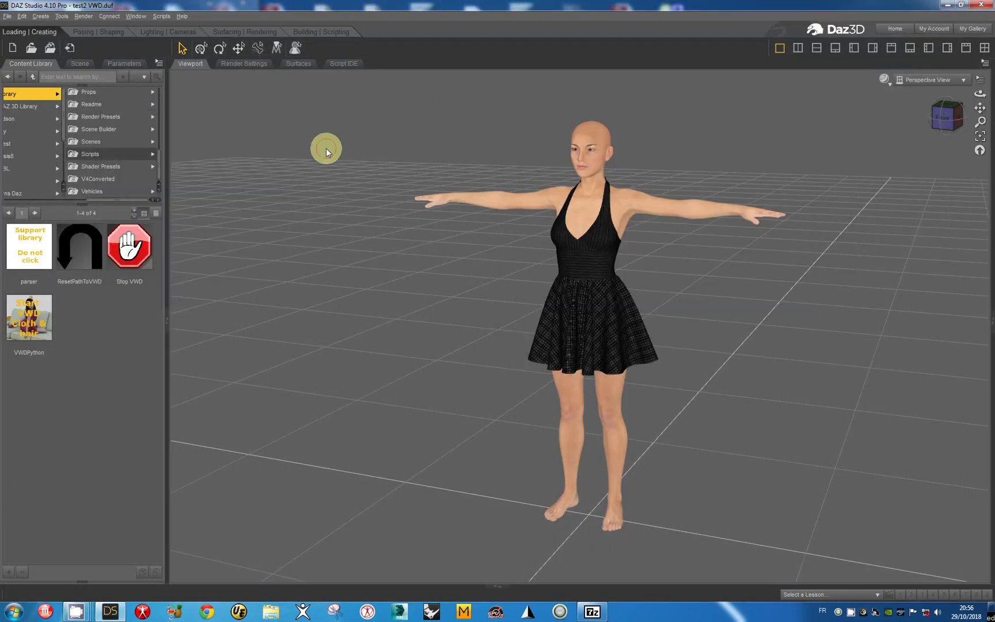
# Step: Close the 7-Zip window and return to My Library in the Content Library
pyautogui.click(592, 612)
pyautogui.click(832, 107)
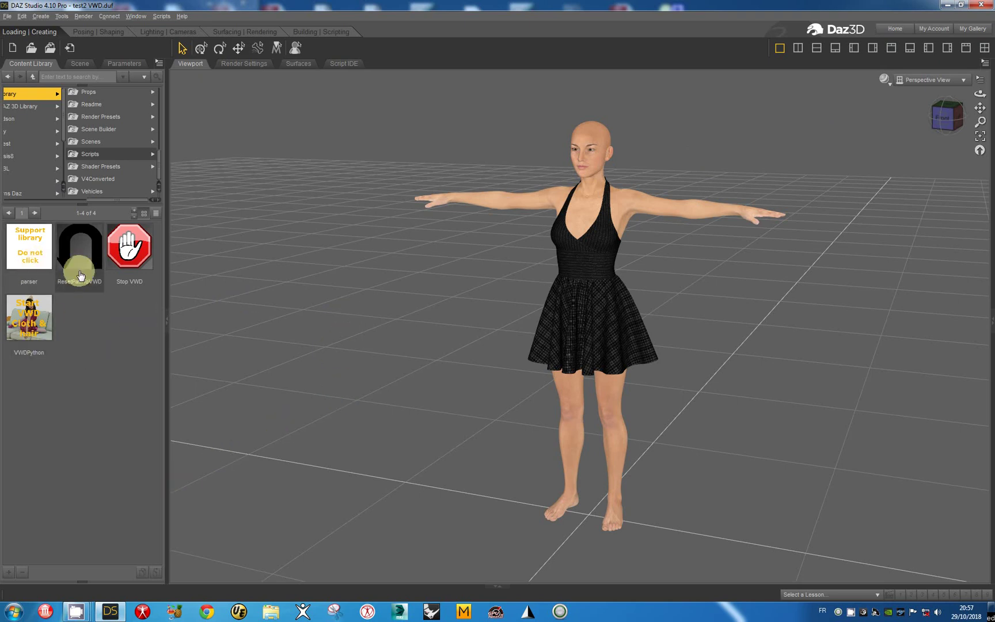
pyautogui.click(30, 79)
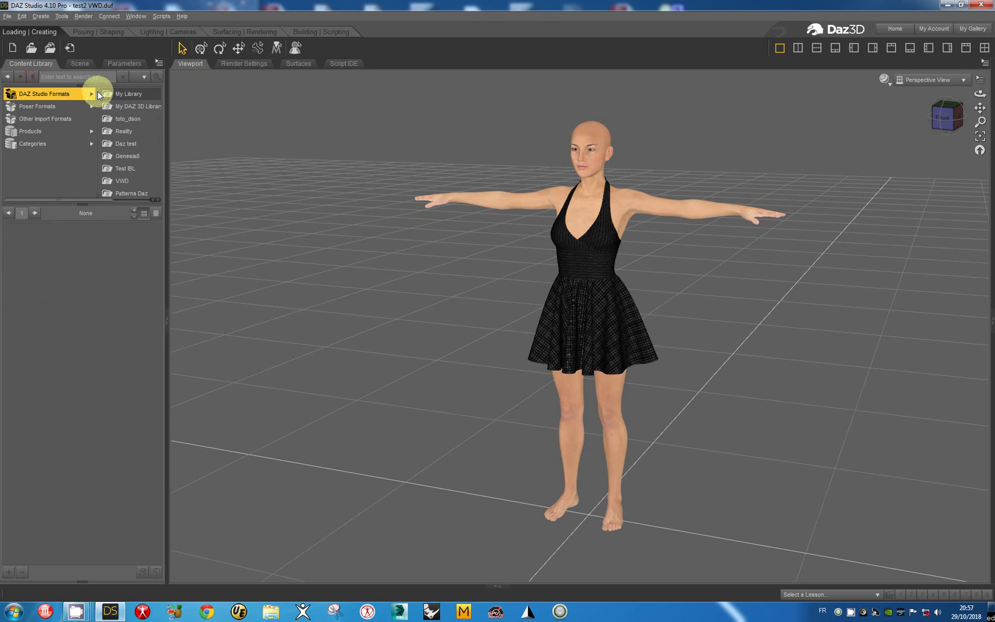
pyautogui.click(124, 91)
pyautogui.scroll(-5, 102, 168)
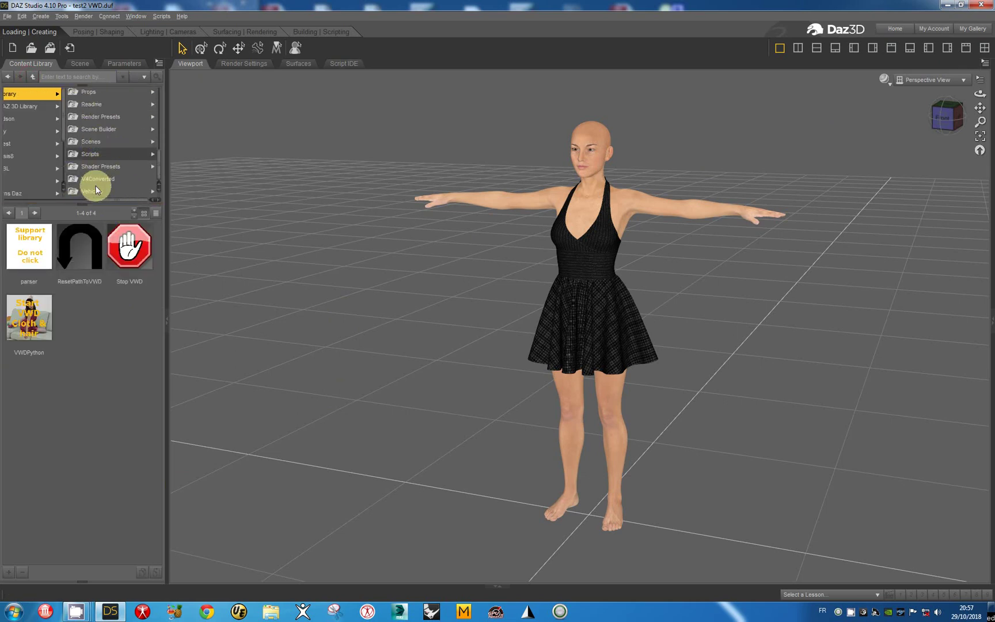
# Step: Refresh the library root and open the new VWD folder
pyautogui.rightClick(18, 93)
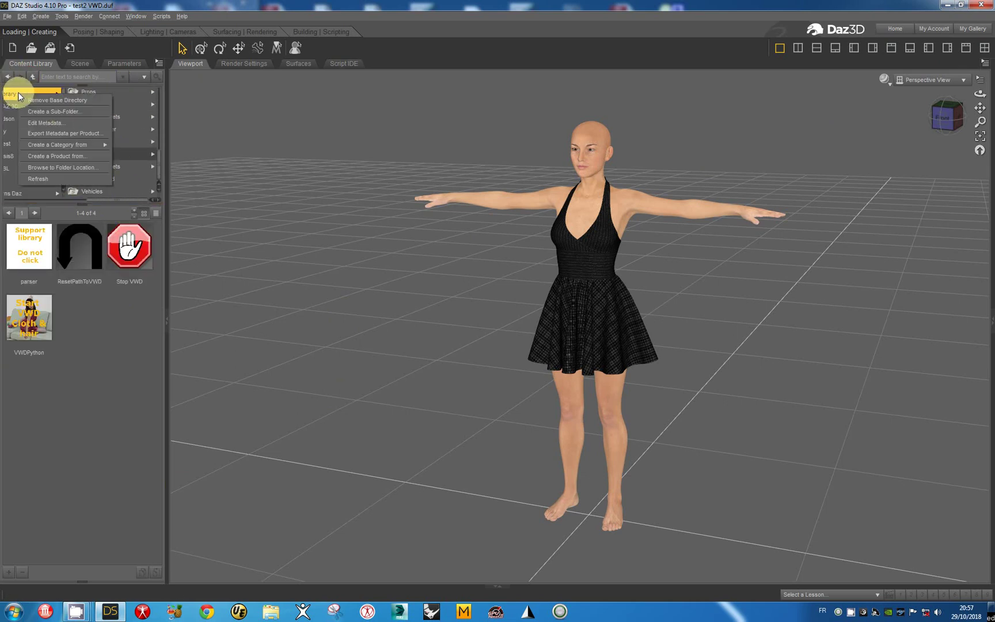
pyautogui.click(43, 179)
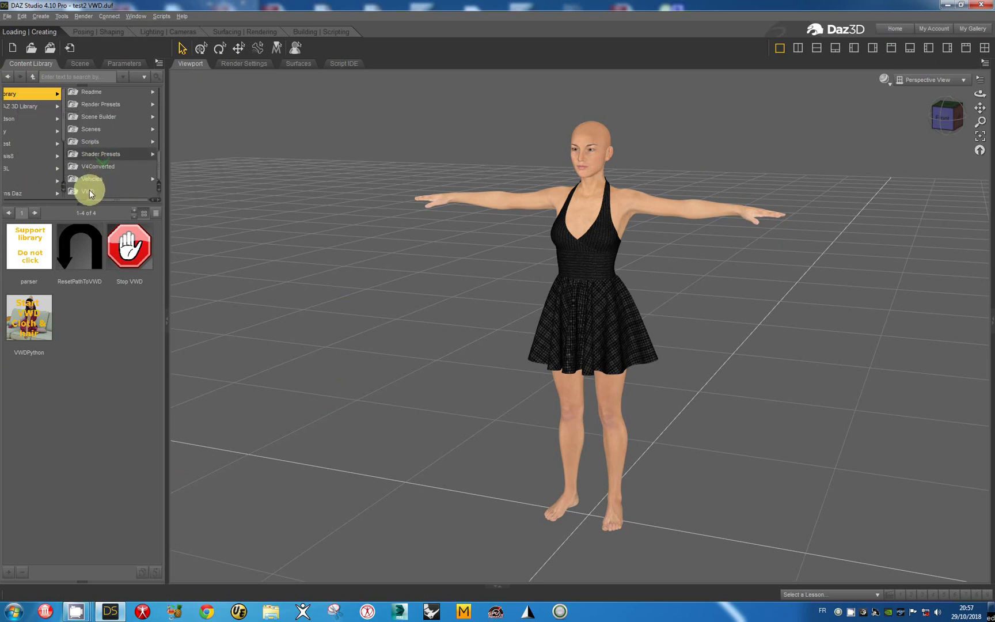
pyautogui.click(89, 191)
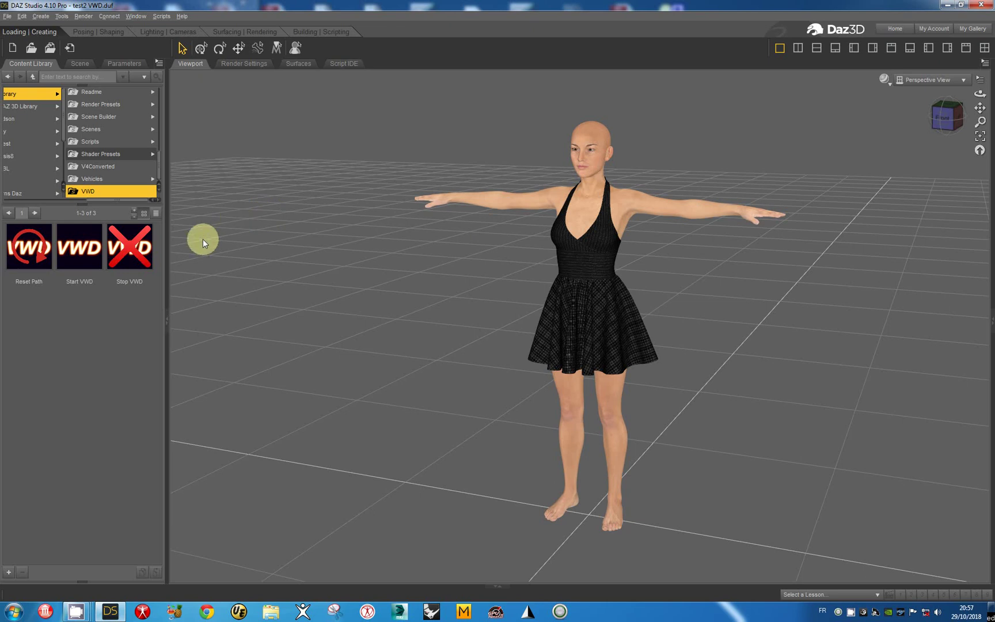
pyautogui.doubleClick(80, 252)
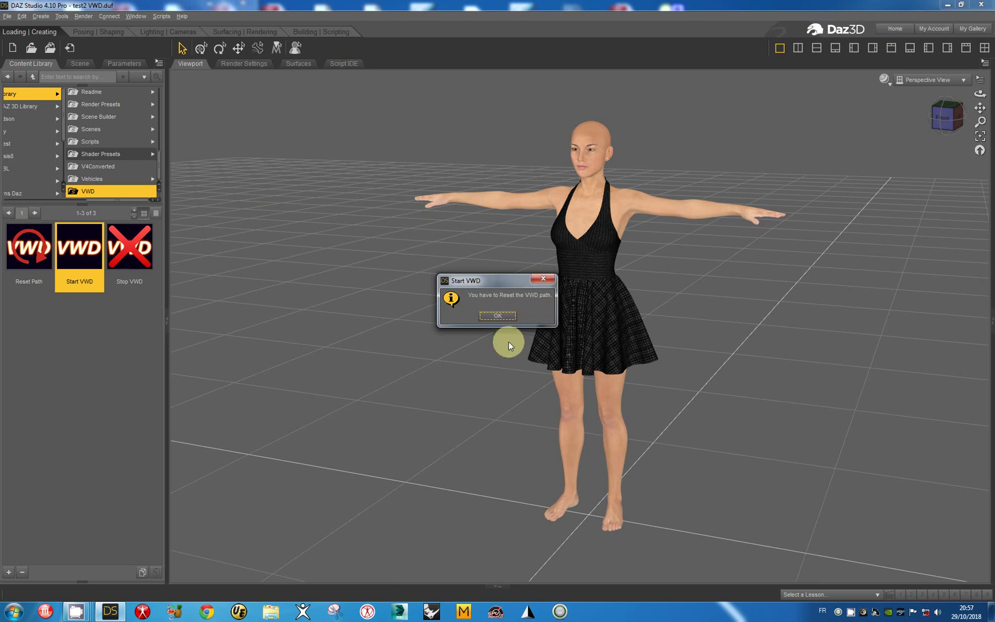
pyautogui.click(498, 316)
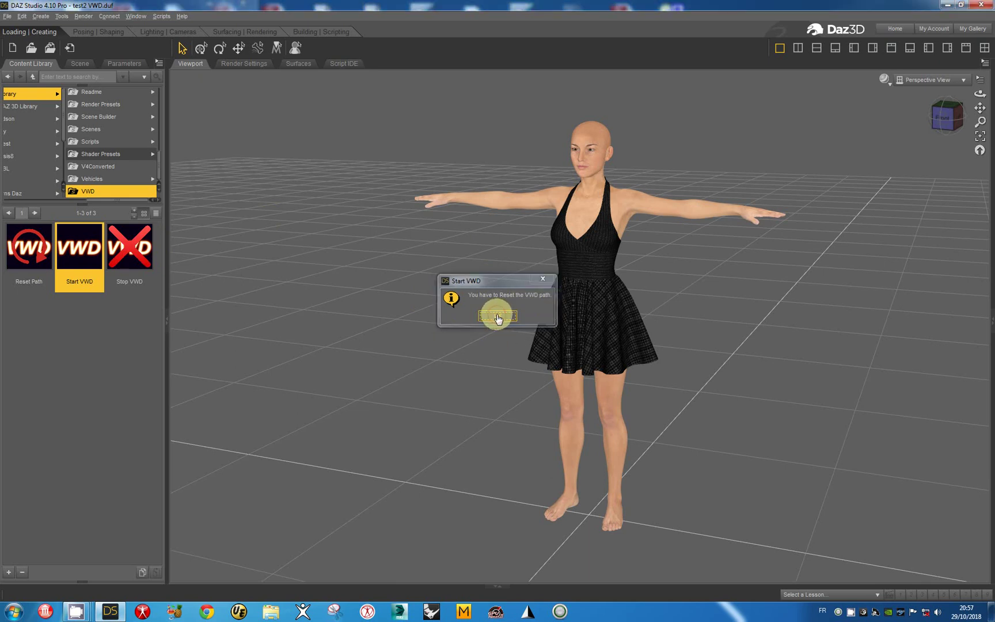
pyautogui.click(26, 252)
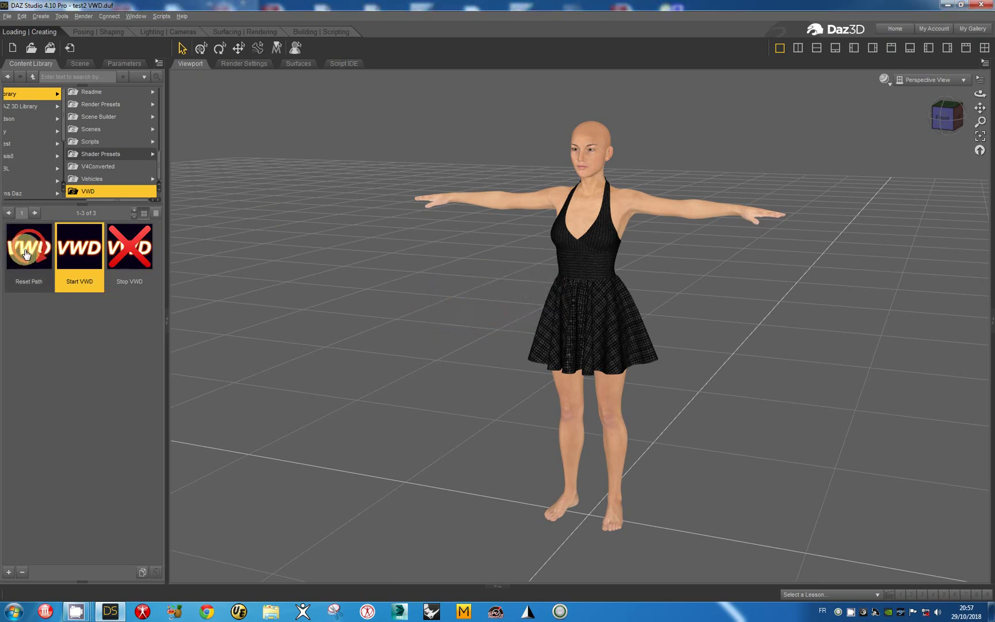
pyautogui.moveTo(29, 250)
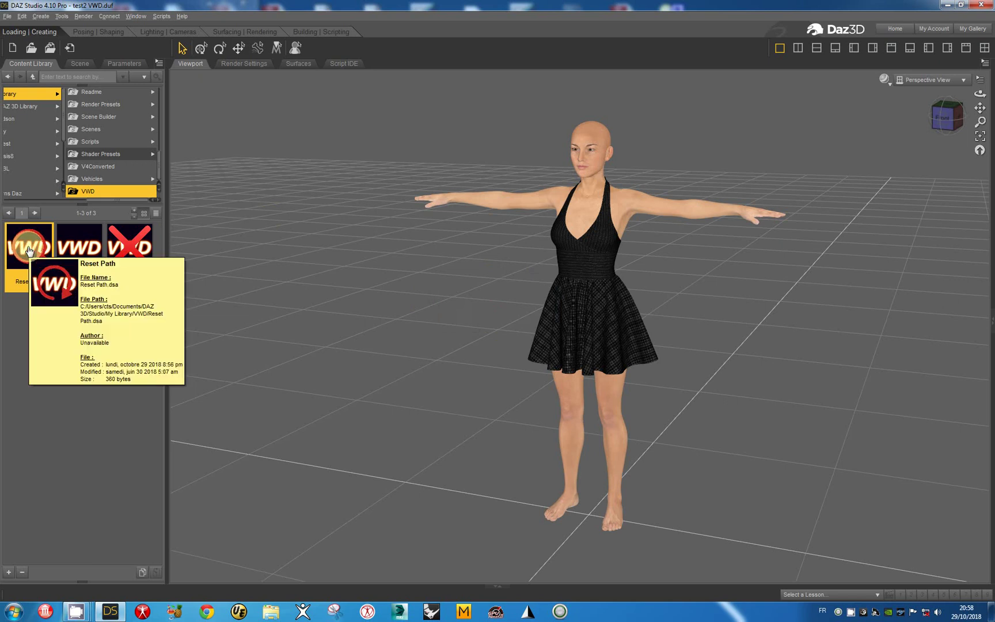
# Step: Run Reset Path and choose C:\VWD\VWDClothAndHair.exe as the VWD program
pyautogui.doubleClick(51, 286)
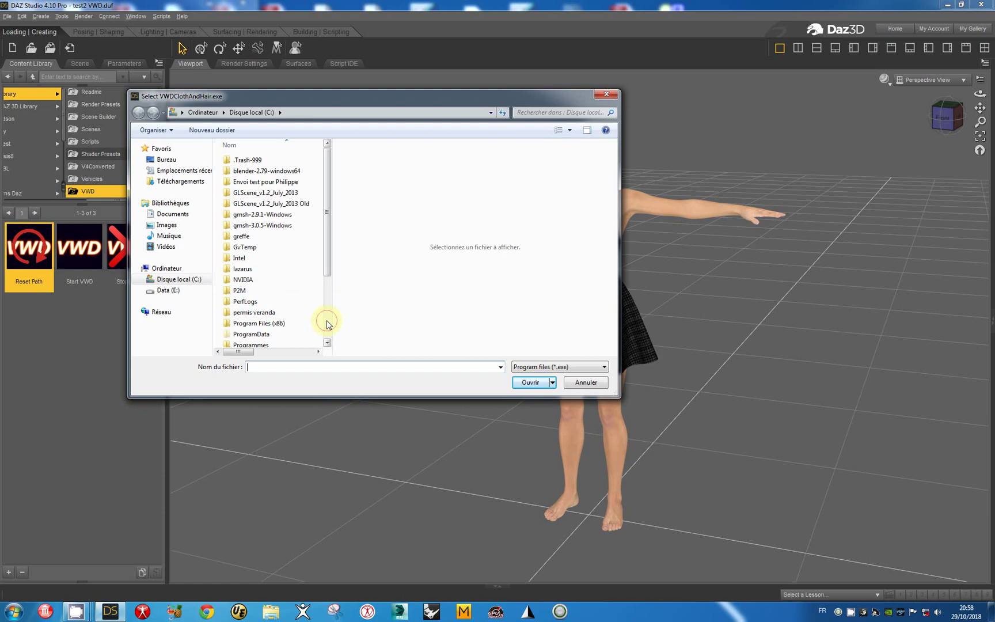
pyautogui.scroll(-5, 326, 324)
pyautogui.doubleClick(240, 318)
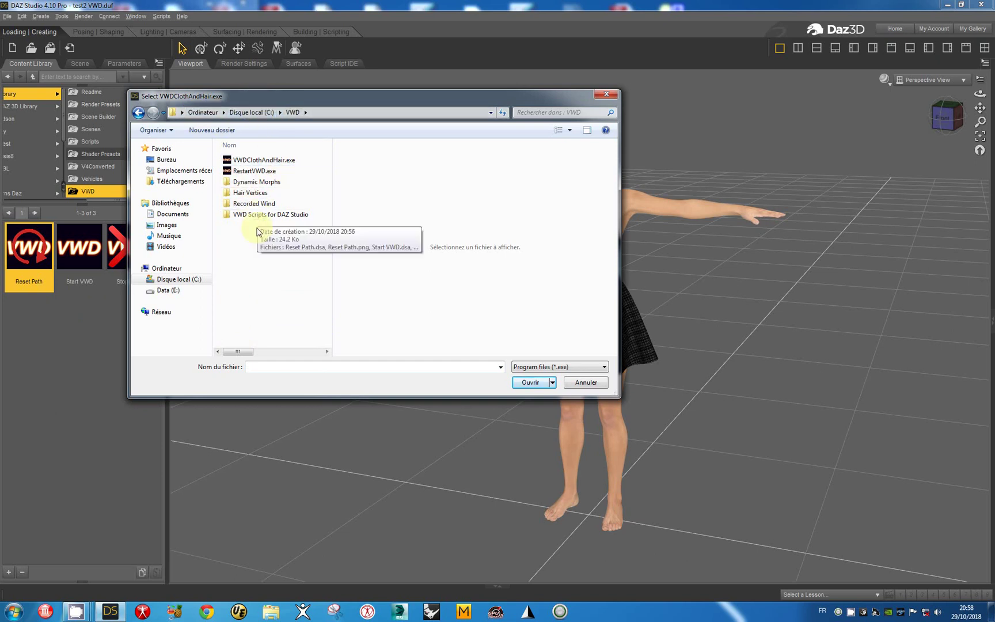
pyautogui.doubleClick(263, 161)
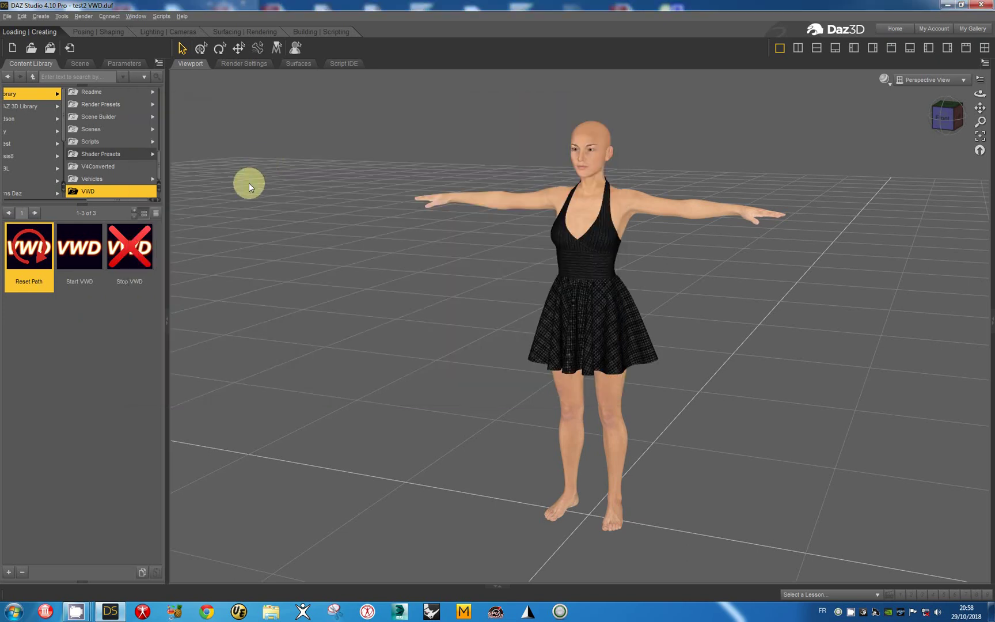
pyautogui.click(79, 252)
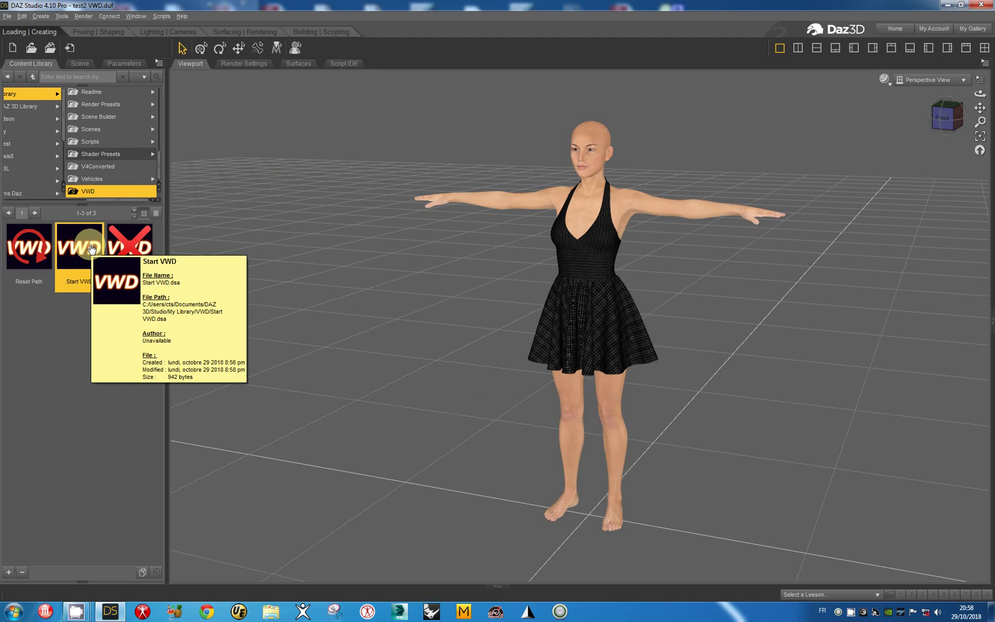
pyautogui.doubleClick(91, 249)
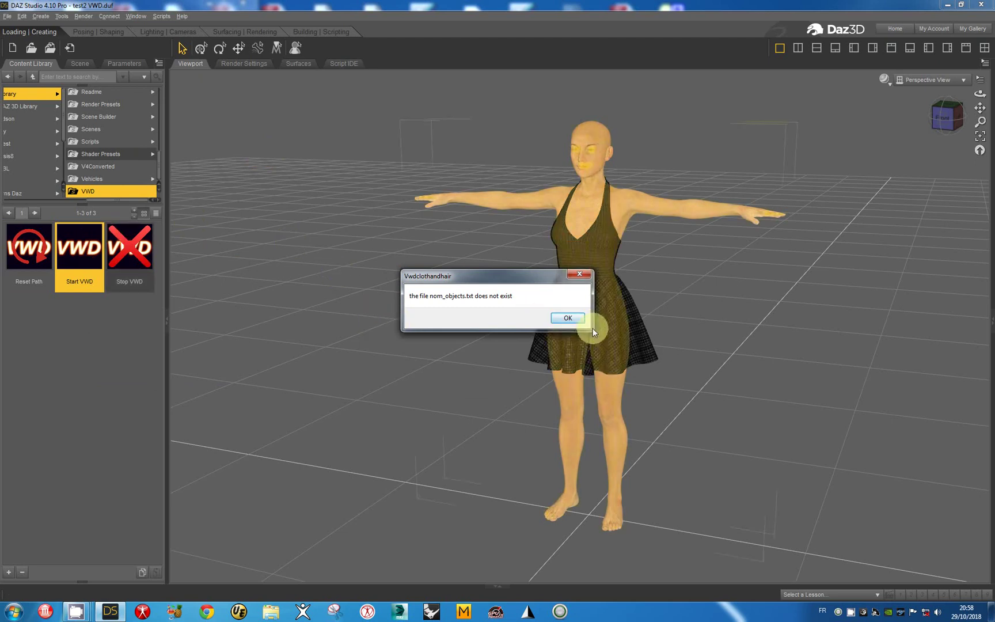
pyautogui.click(568, 317)
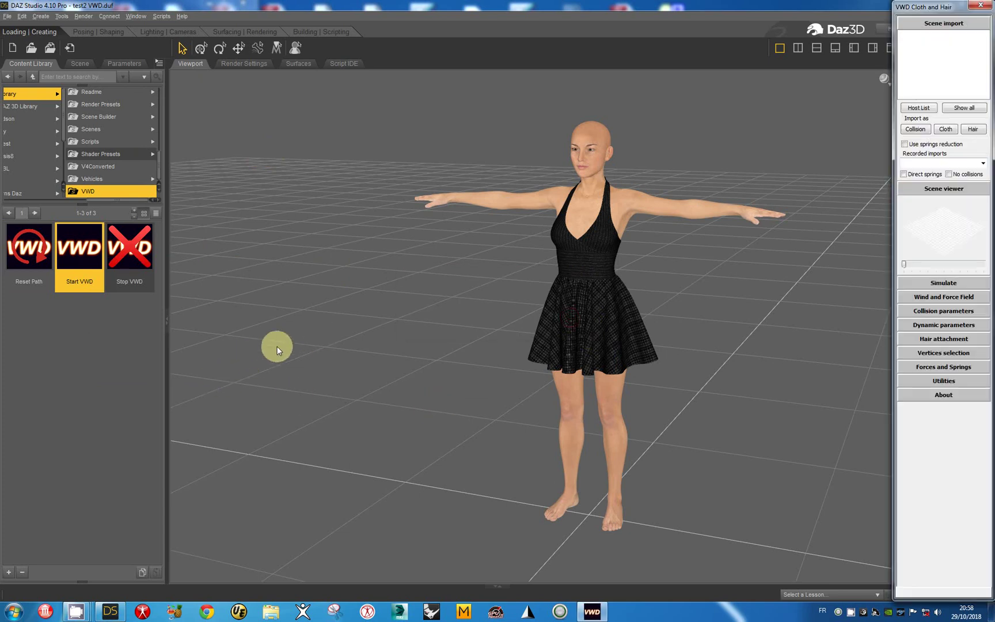
pyautogui.click(980, 5)
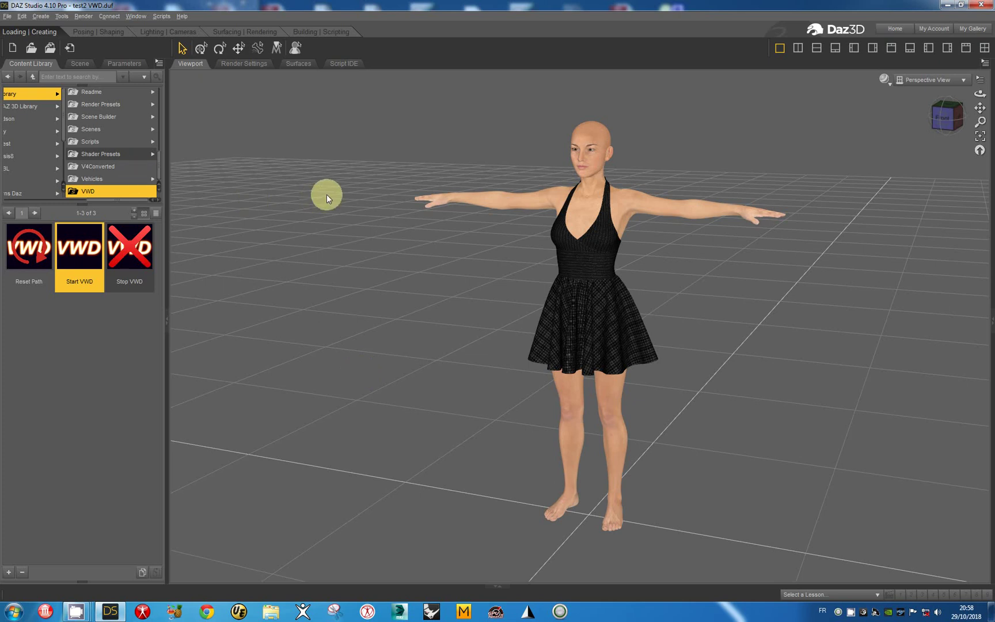
# Step: Relaunch VWD via Start VWD, importing Genesis 3 Female as collision and WSkirt as cloth
pyautogui.doubleClick(78, 248)
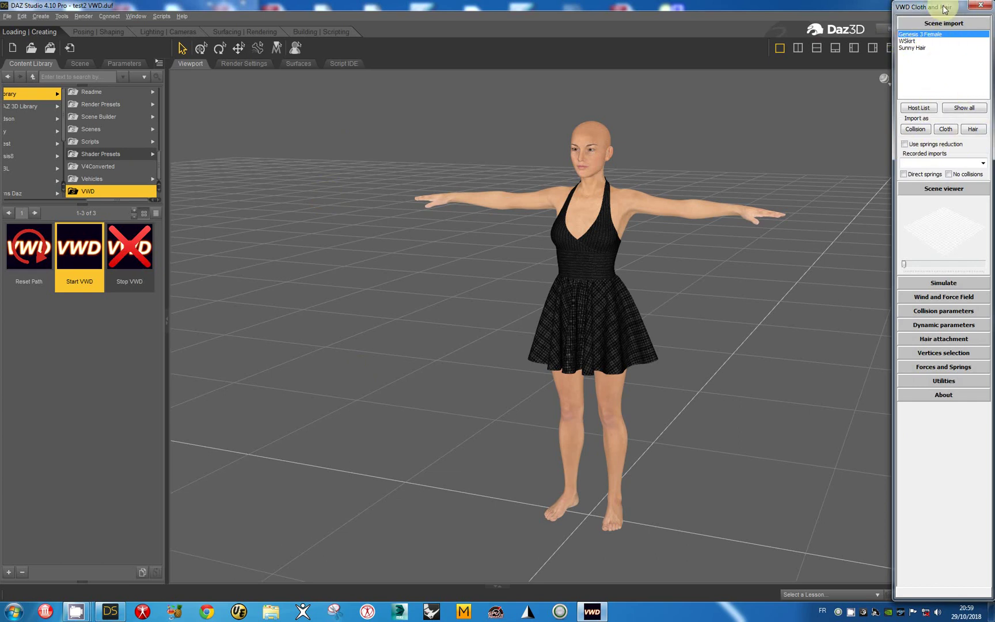
pyautogui.click(915, 129)
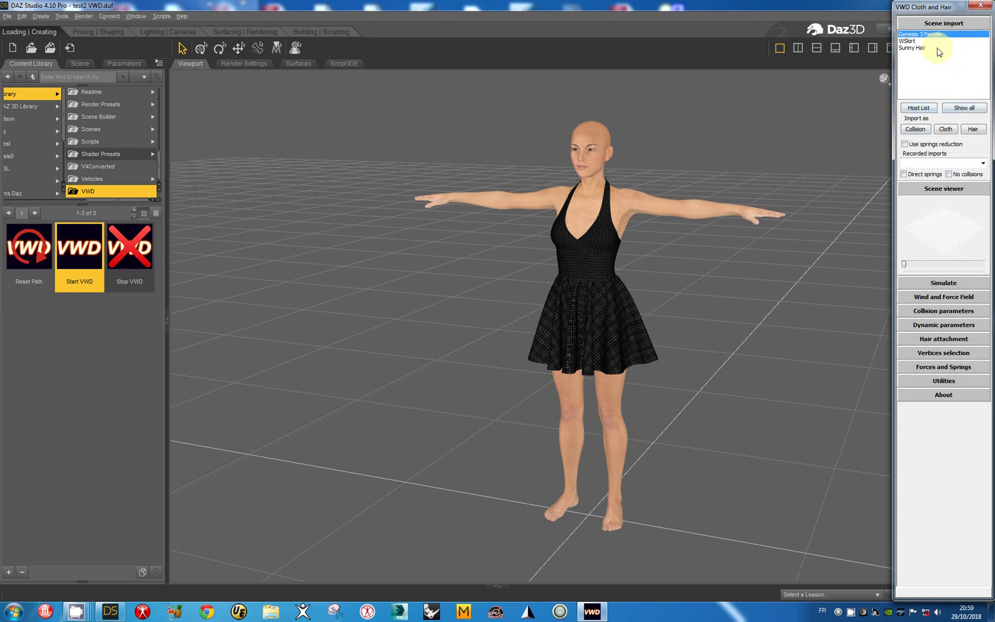
pyautogui.click(919, 108)
pyautogui.click(916, 129)
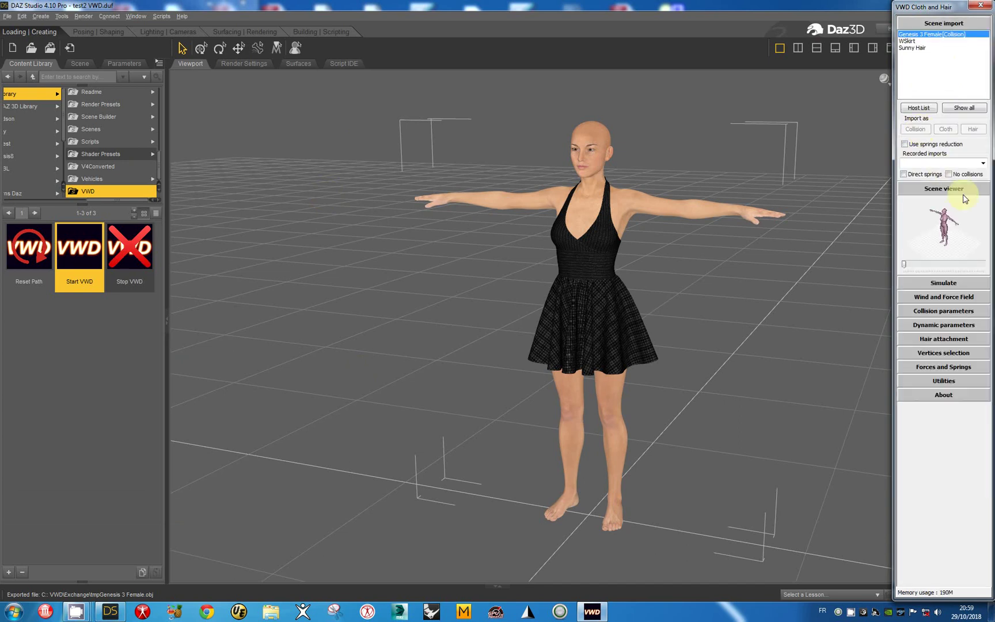
pyautogui.click(908, 41)
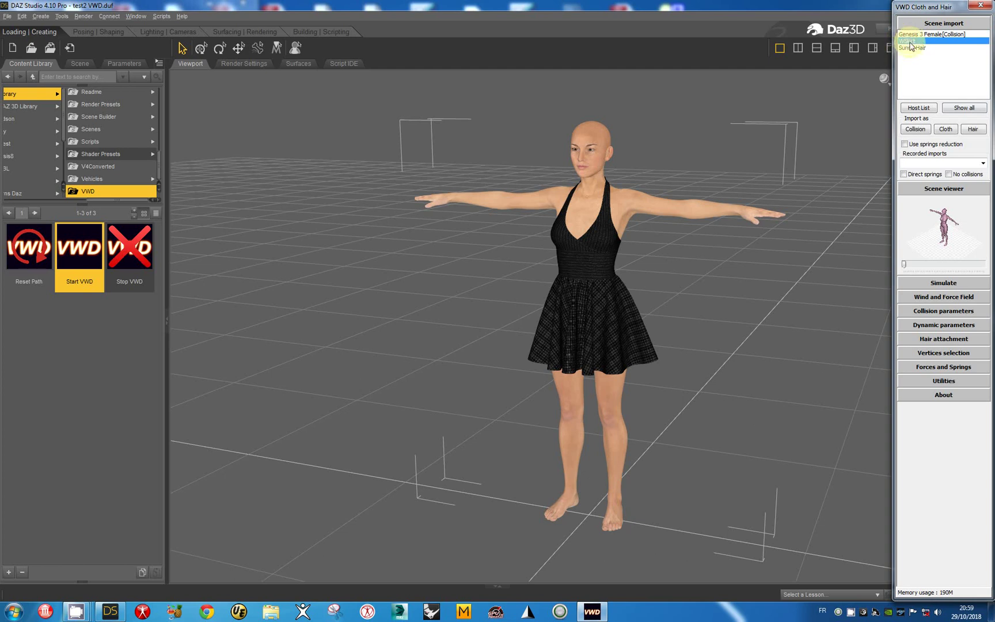
pyautogui.click(946, 129)
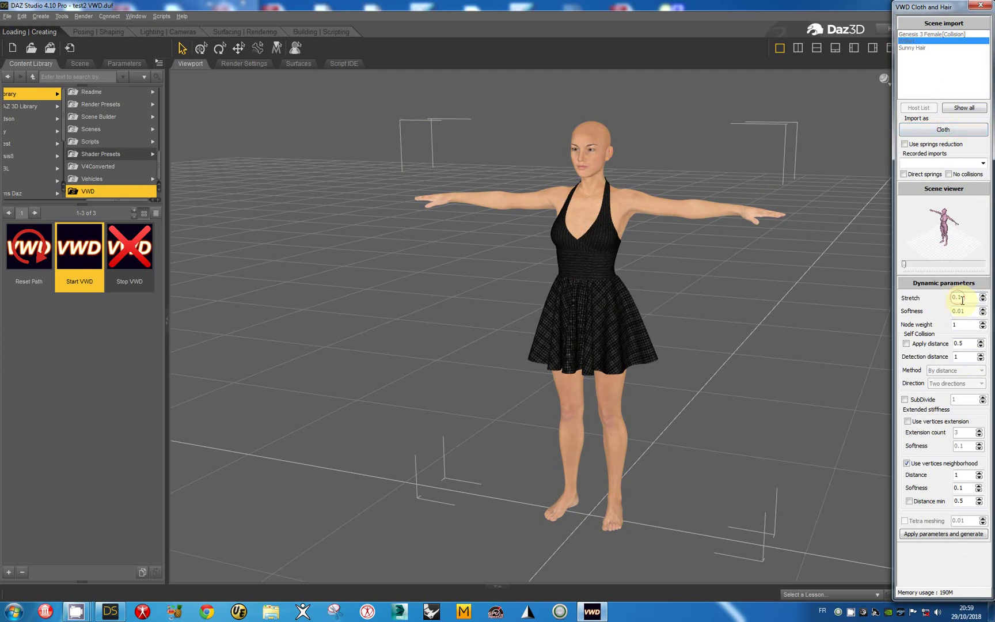
# Step: Enable vertices extension stiffness with softness 0.01, subdivision off, and generate the WSkirt cloth
pyautogui.click(907, 463)
pyautogui.click(905, 399)
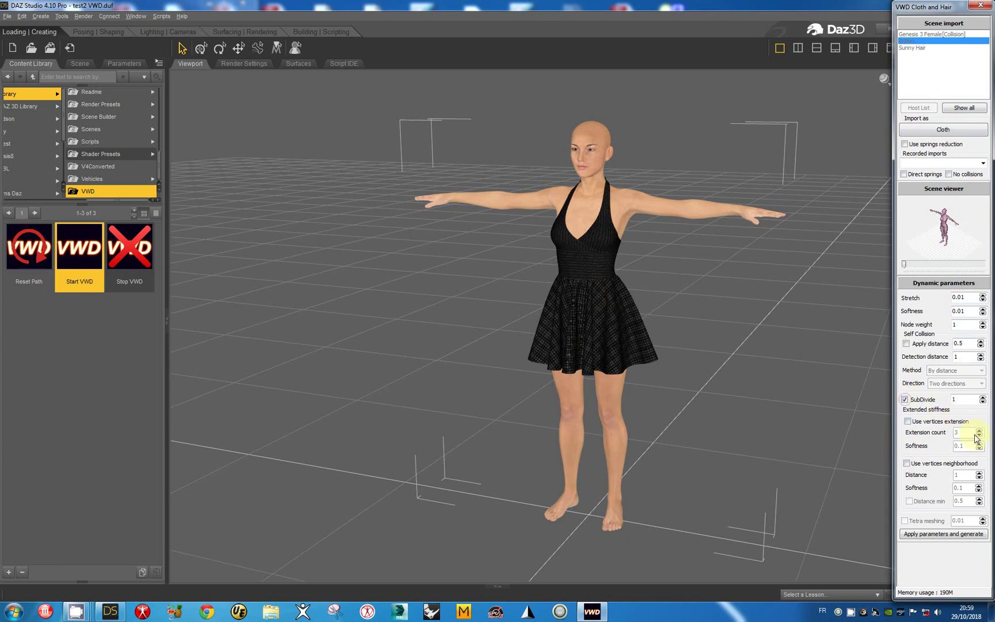
pyautogui.click(908, 421)
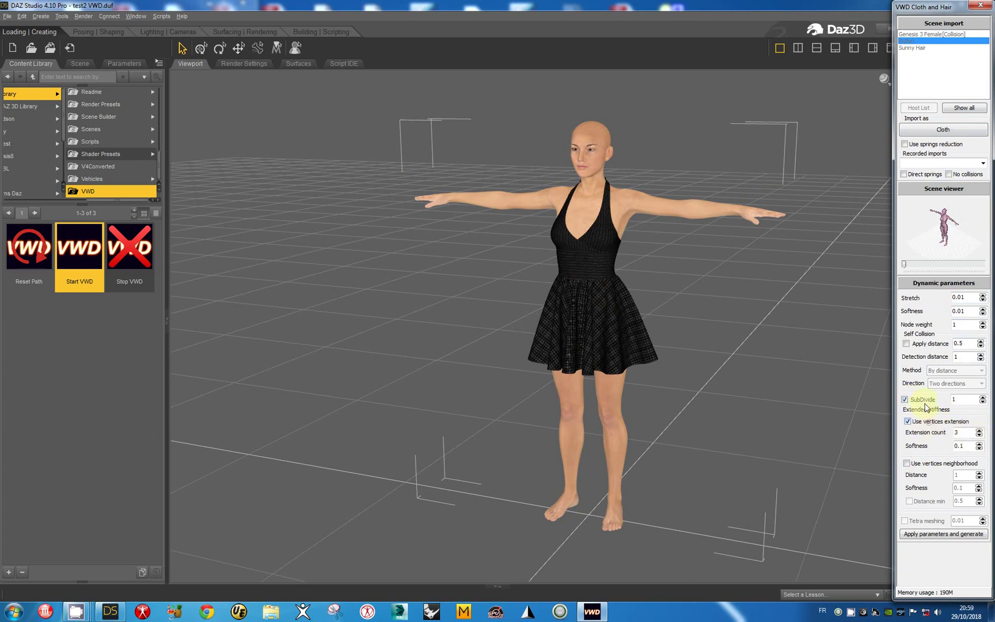
pyautogui.click(922, 401)
pyautogui.click(962, 448)
pyautogui.write('0')
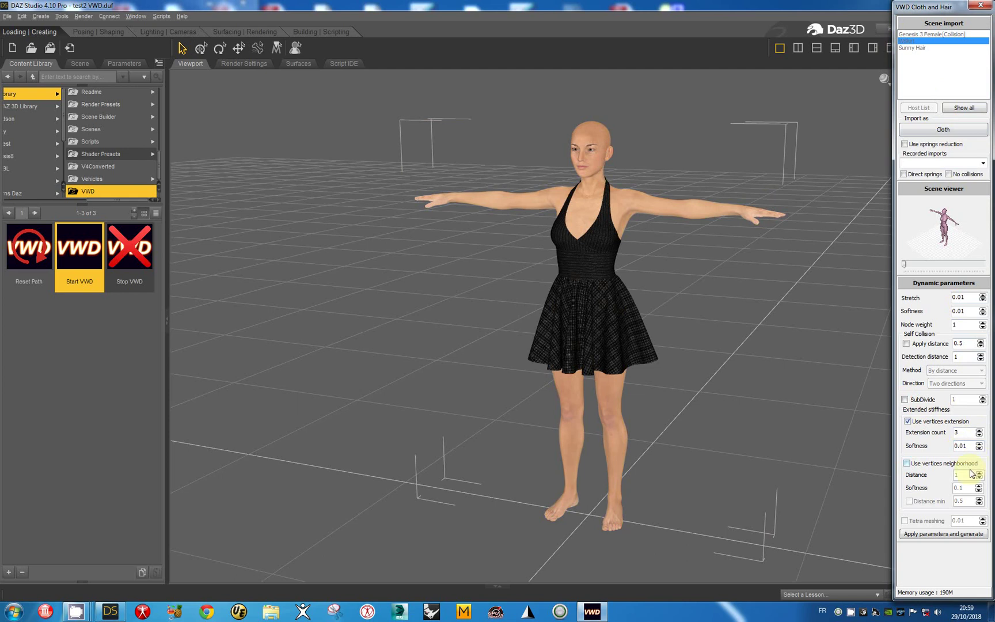
pyautogui.click(946, 533)
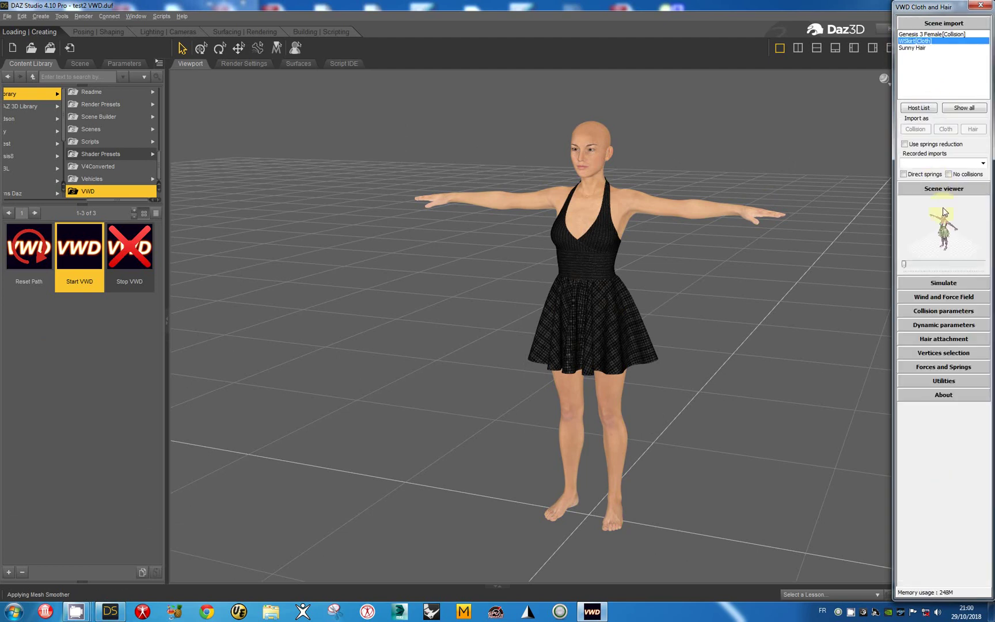
# Step: Maximize the viewer and select only the dress's upper bodice free edges
pyautogui.click(944, 188)
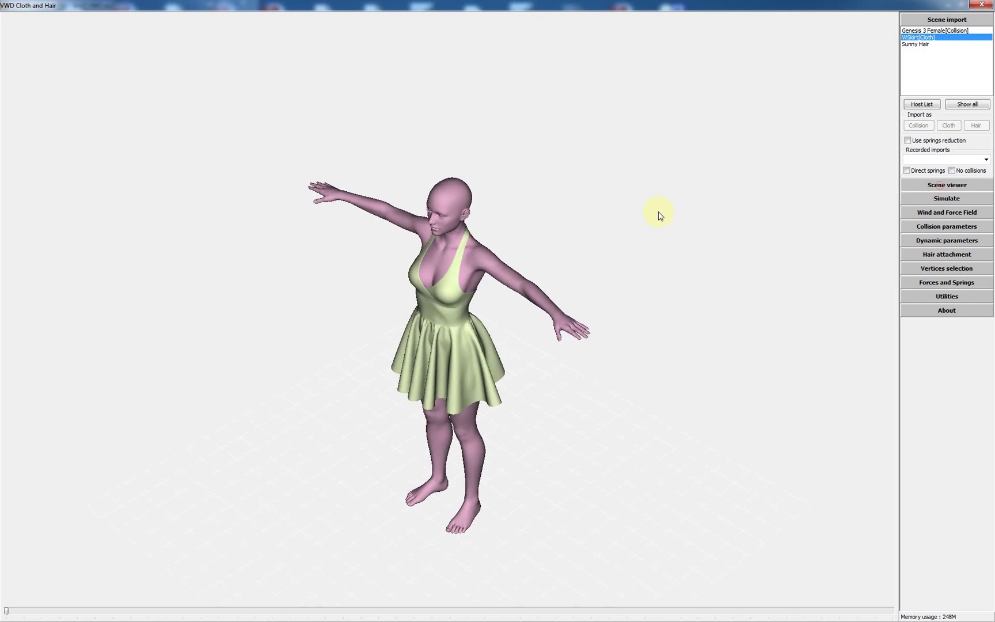
pyautogui.click(938, 281)
pyautogui.click(990, 558)
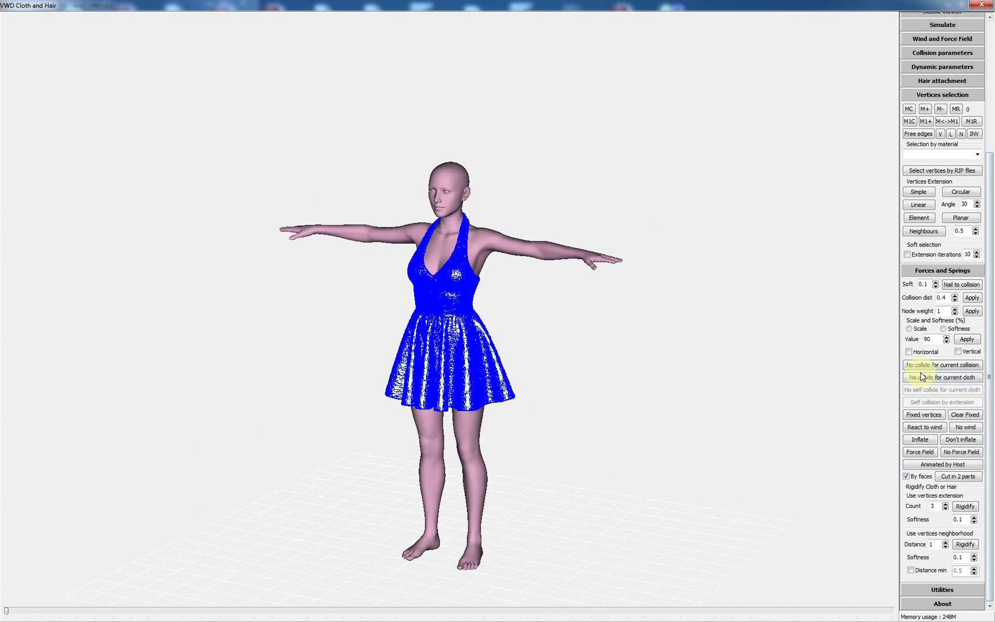
pyautogui.click(918, 134)
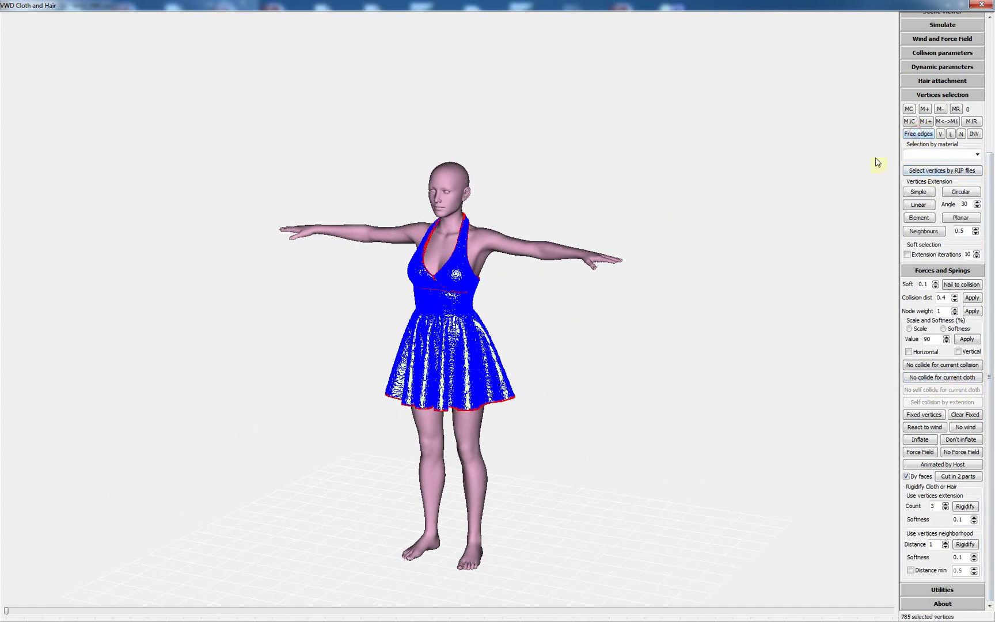
pyautogui.moveTo(342, 436); pyautogui.dragTo(578, 340)
# Step: Apply soft selection and nail those bodice edges to the collision body
pyautogui.click(908, 254)
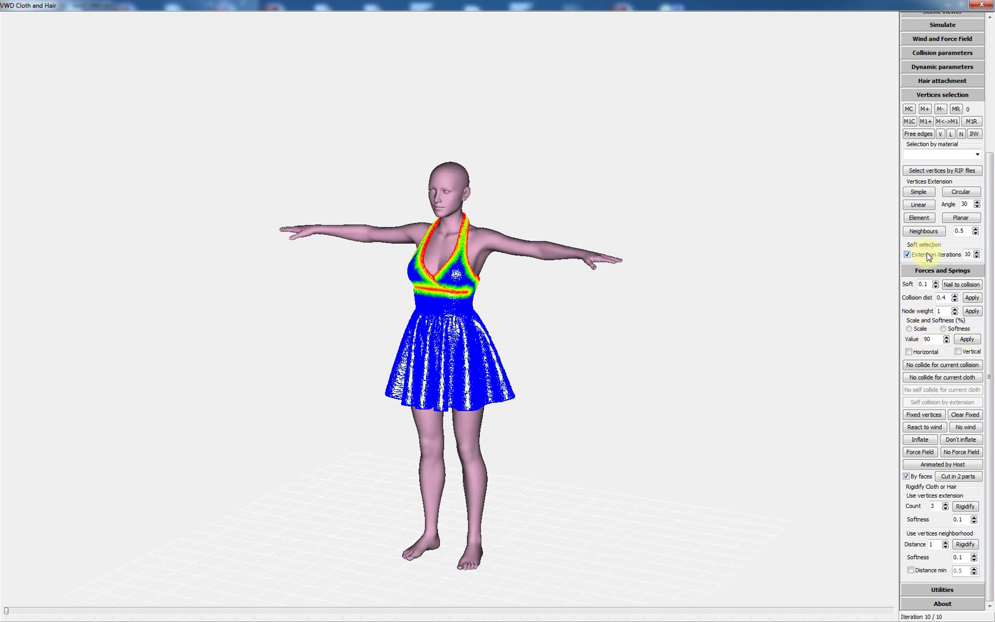
pyautogui.click(960, 285)
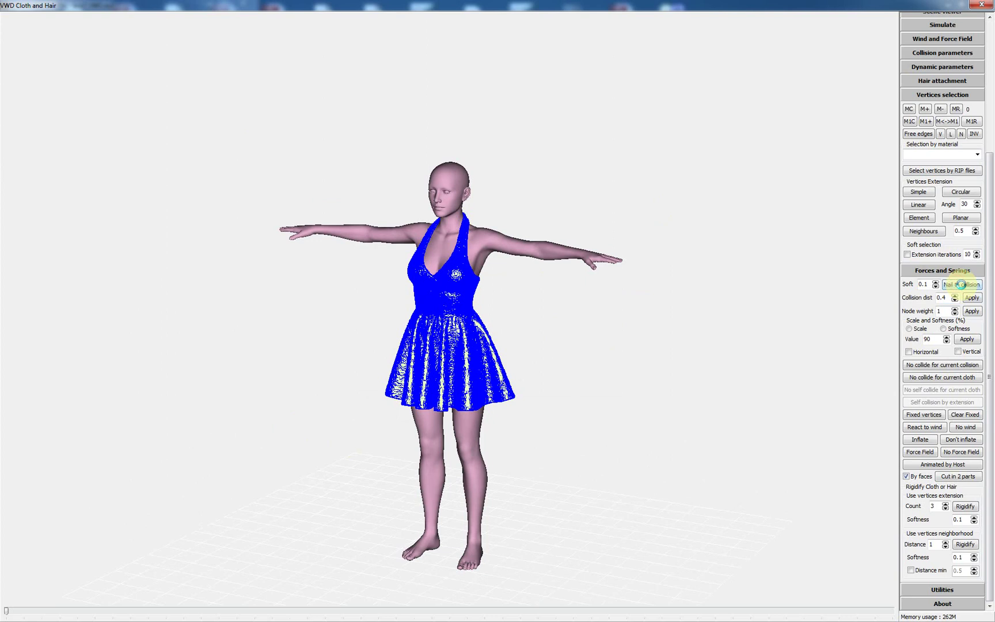
pyautogui.scroll(5, 982, 40)
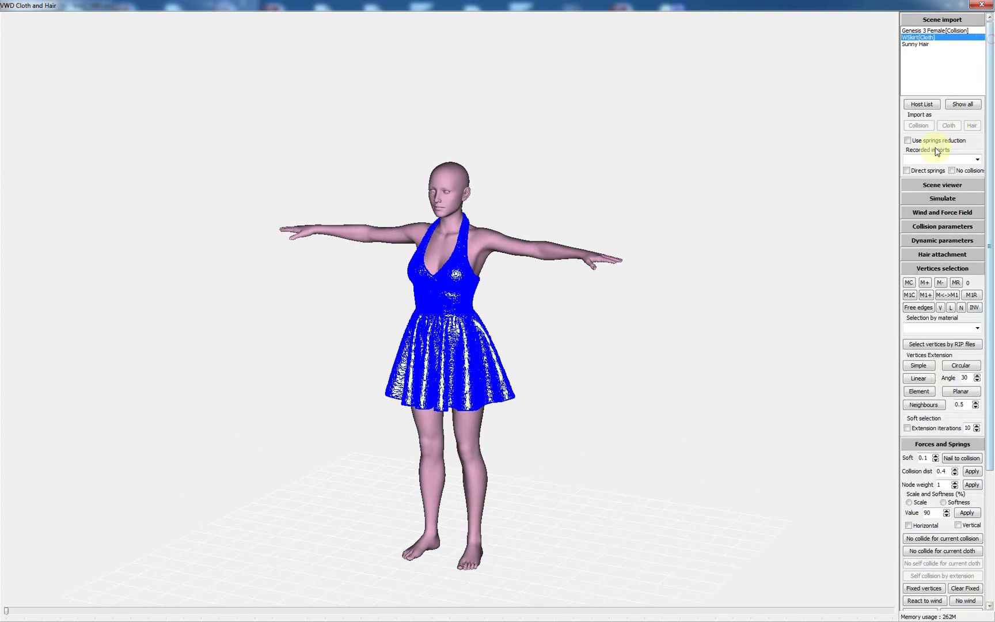
pyautogui.click(933, 198)
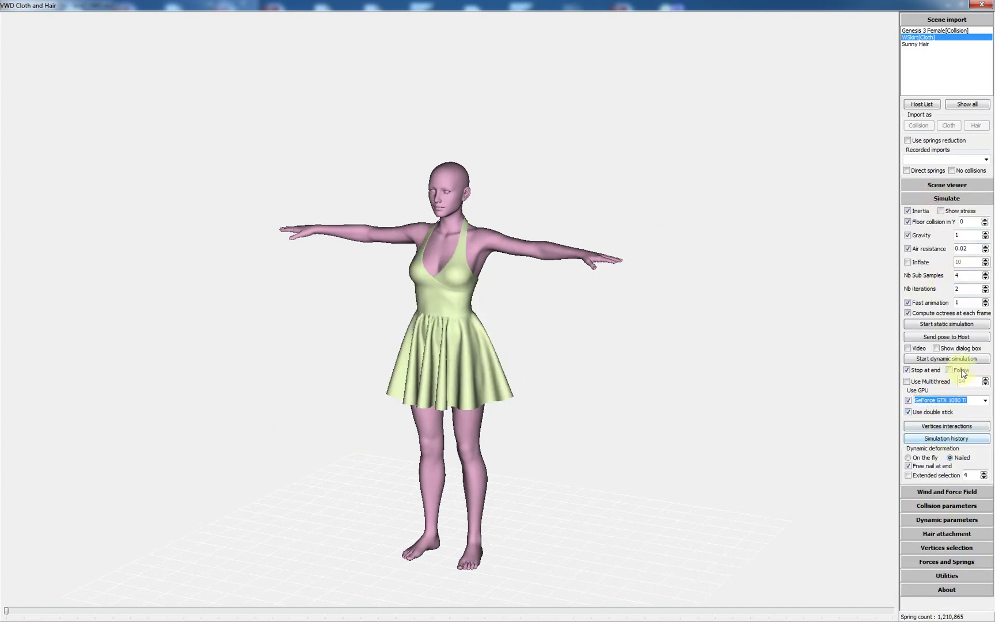
# Step: Run the dynamic dress simulation through 50 steps, then shrink VWD back to a side panel
pyautogui.click(942, 358)
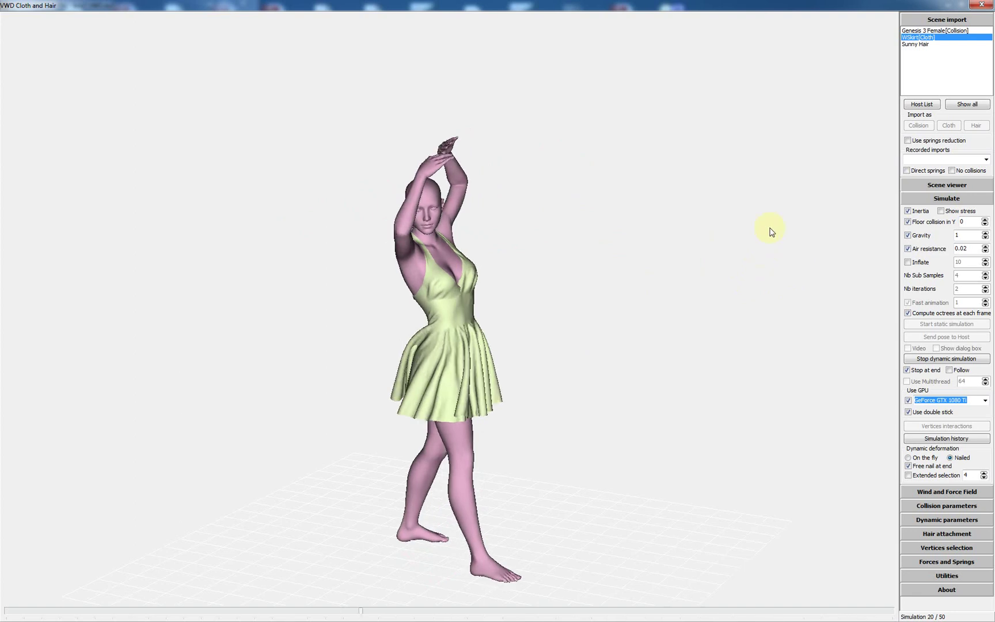
pyautogui.click(946, 185)
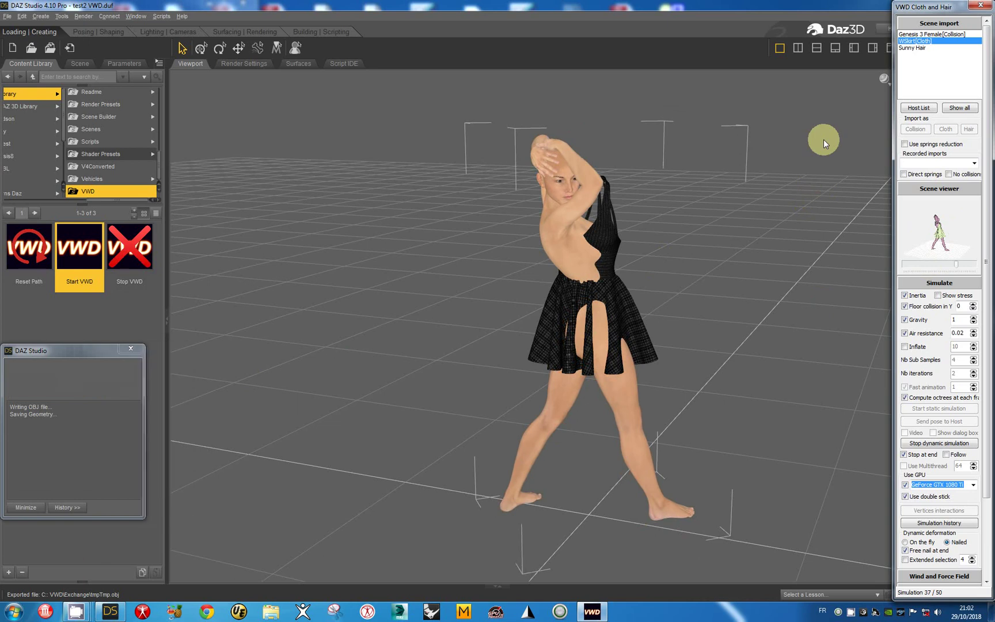
# Step: Maximize the VWD scene viewer and send the simulated dress animation to DAZ Studio
pyautogui.click(957, 190)
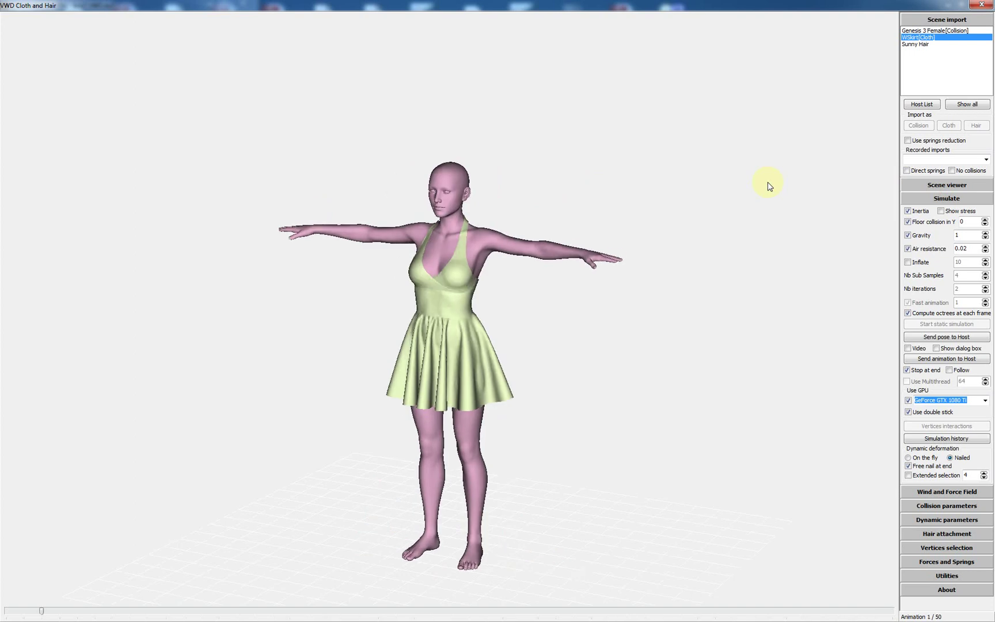
pyautogui.click(940, 359)
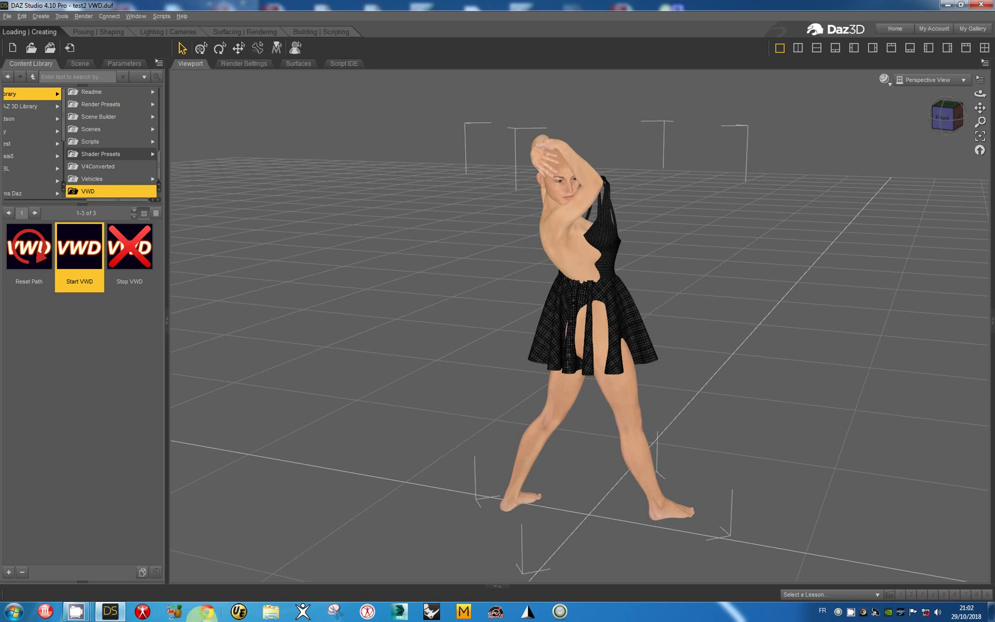
# Step: Open the Timeline pane and play the animation, pausing at frame 14 of 50
pyautogui.click(496, 586)
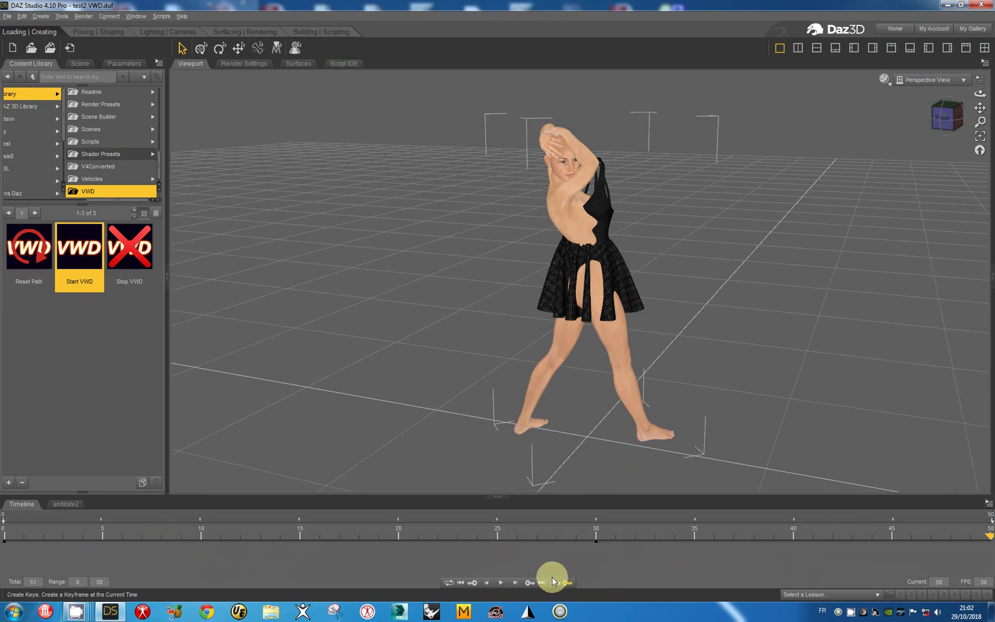
pyautogui.click(499, 583)
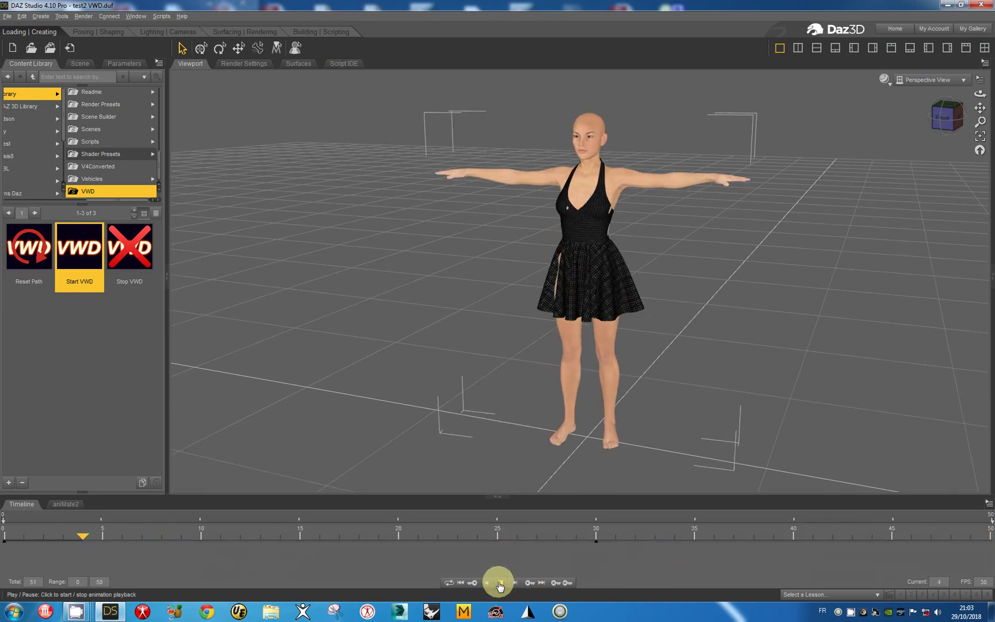
pyautogui.click(502, 583)
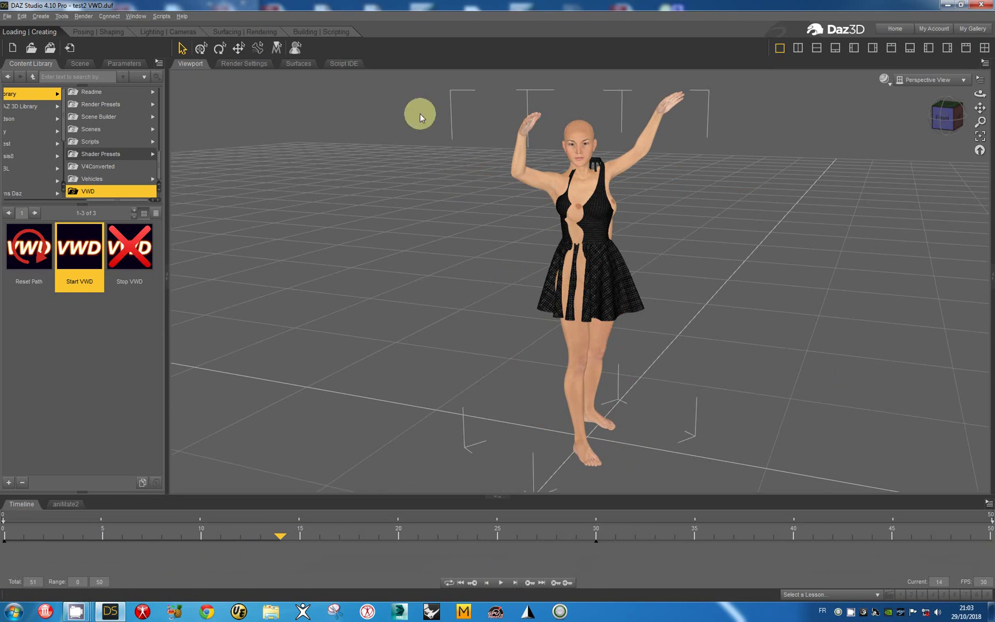
# Step: Load WSkirt_VWD.dsa from C:\VWD\DAZ Animation into the Script IDE and execute it
pyautogui.click(344, 63)
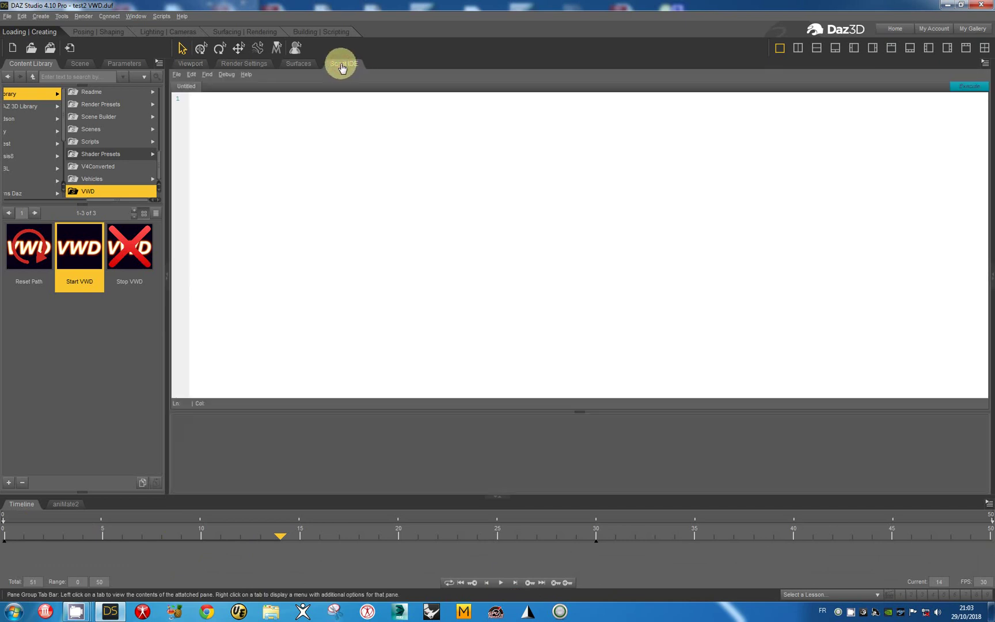
pyautogui.click(176, 74)
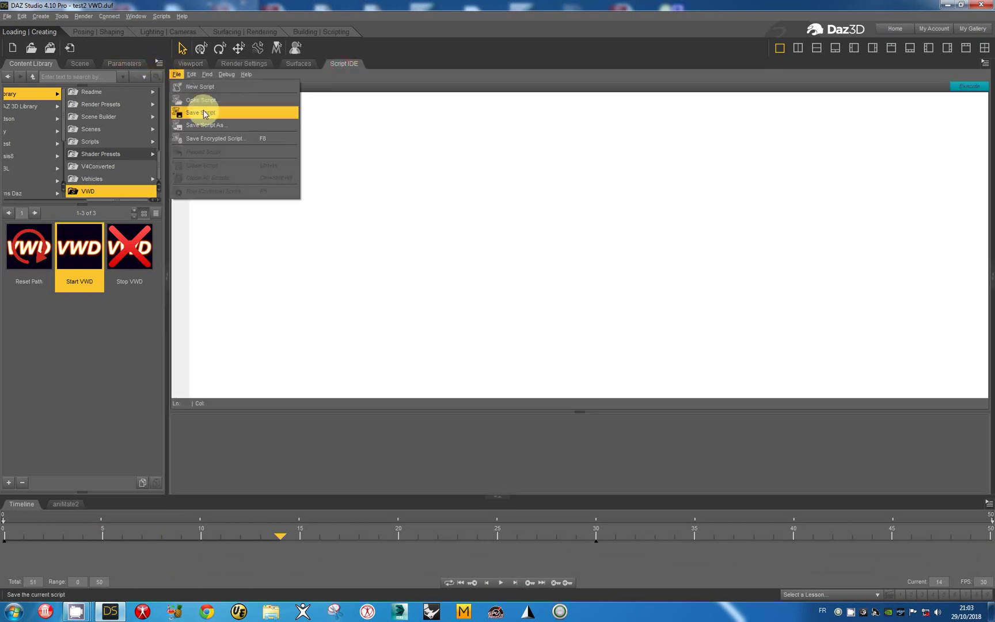
pyautogui.click(202, 101)
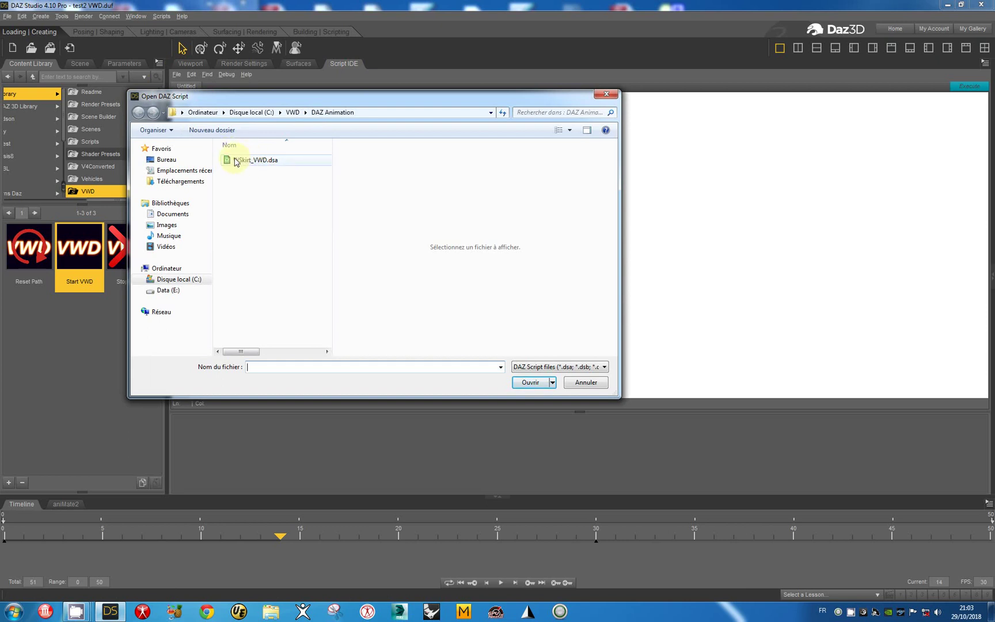
pyautogui.doubleClick(242, 160)
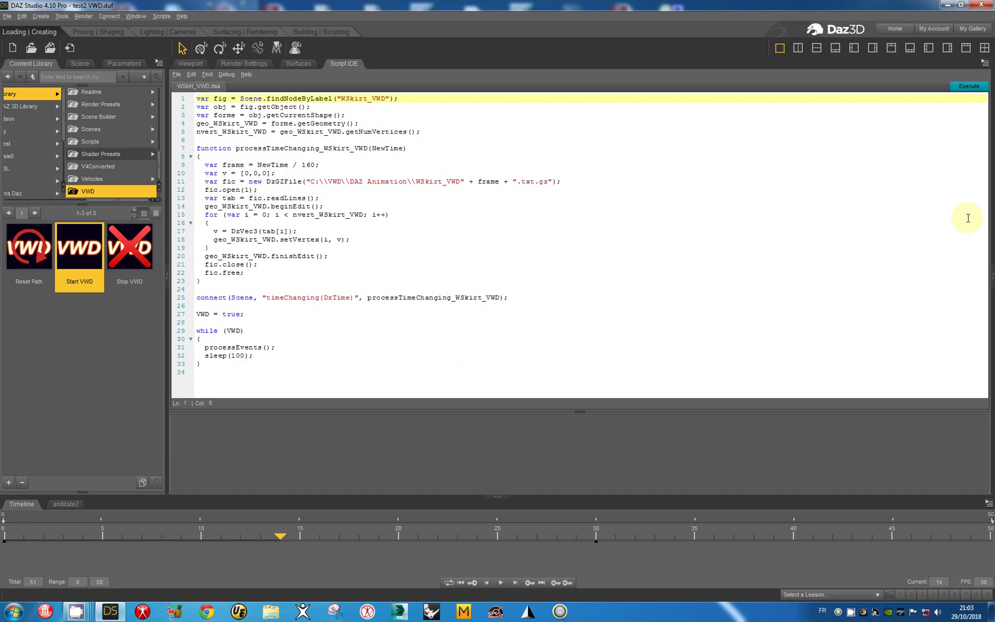
pyautogui.click(969, 87)
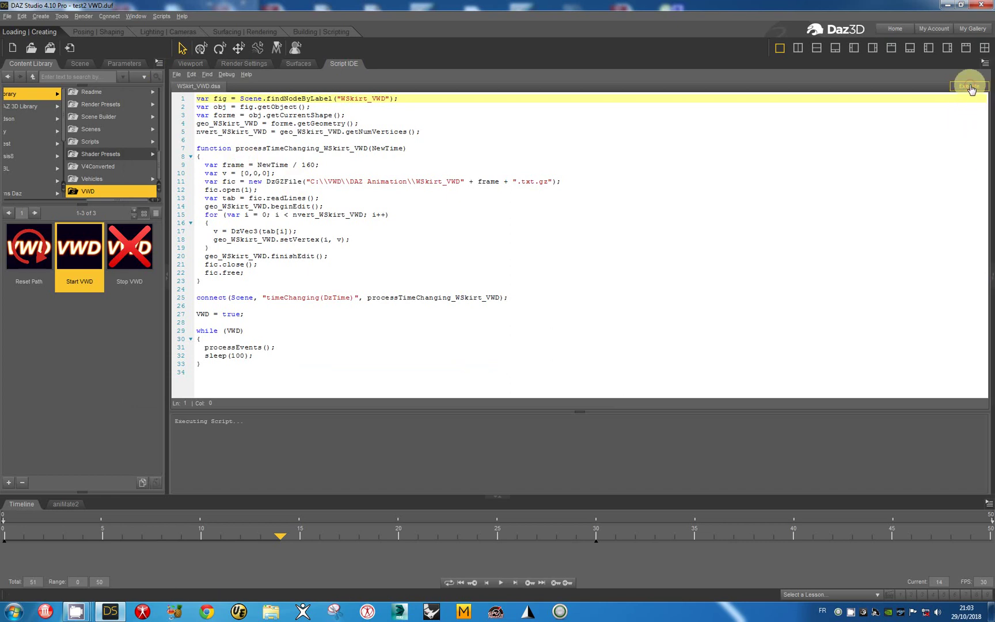
# Step: Return to the viewport and play the animation with the dress in its simulated shape
pyautogui.click(191, 64)
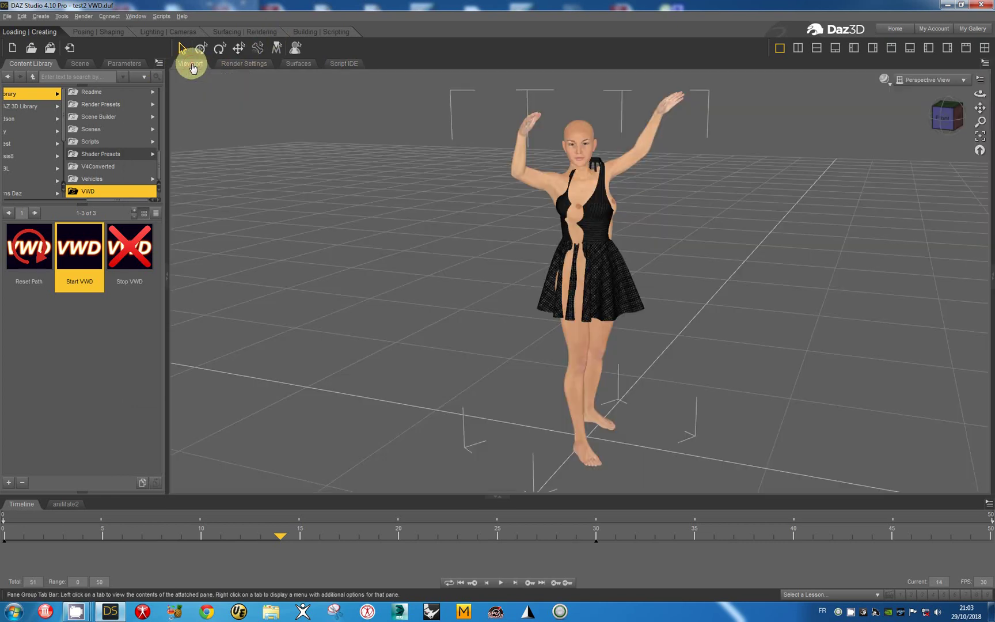
pyautogui.click(501, 582)
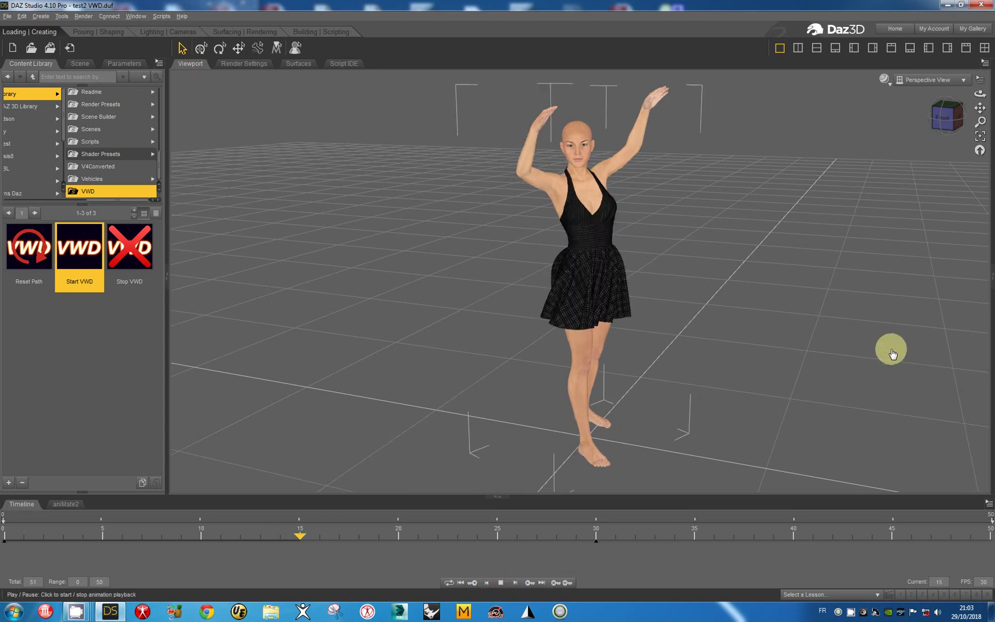